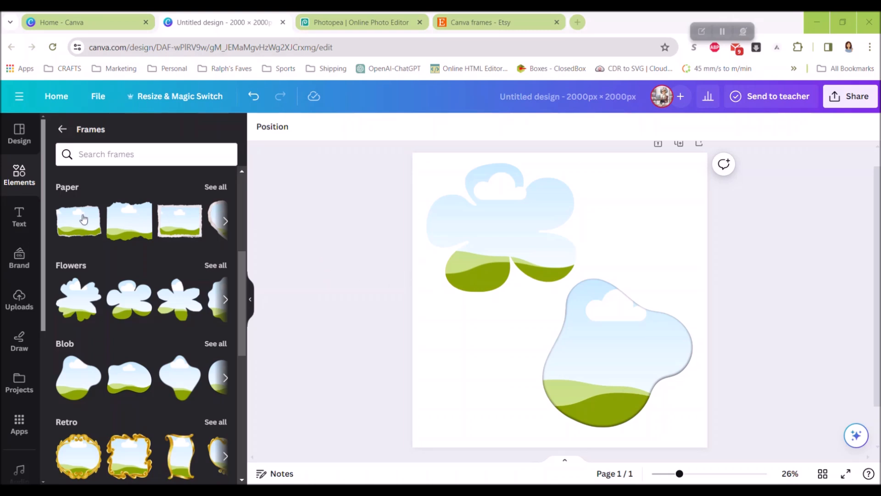
- Move the flower frame slightly up and left and the blob frame slightly down and right on the page
left_click(63, 129)
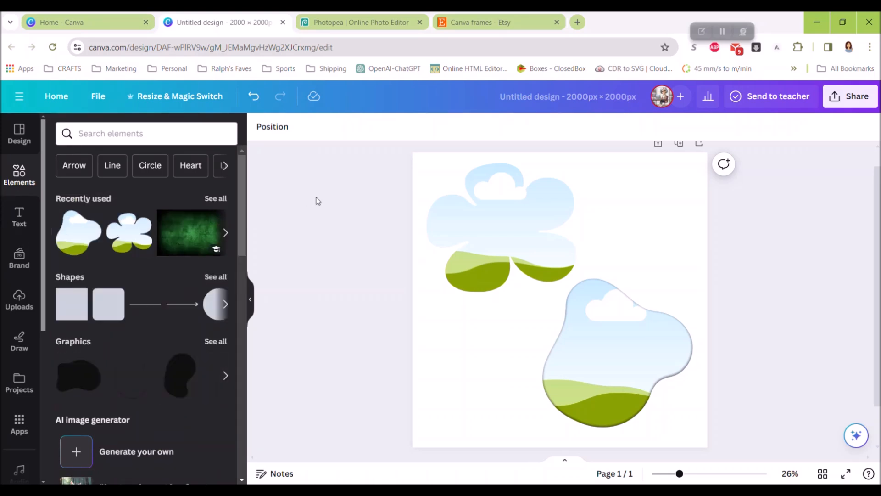
left_click_drag(519, 242, 512, 234)
left_click(600, 322)
mouse_move(600, 322)
left_mouse_down()
mouse_move(612, 342)
mouse_move(607, 336)
left_mouse_up()
left_click(499, 263)
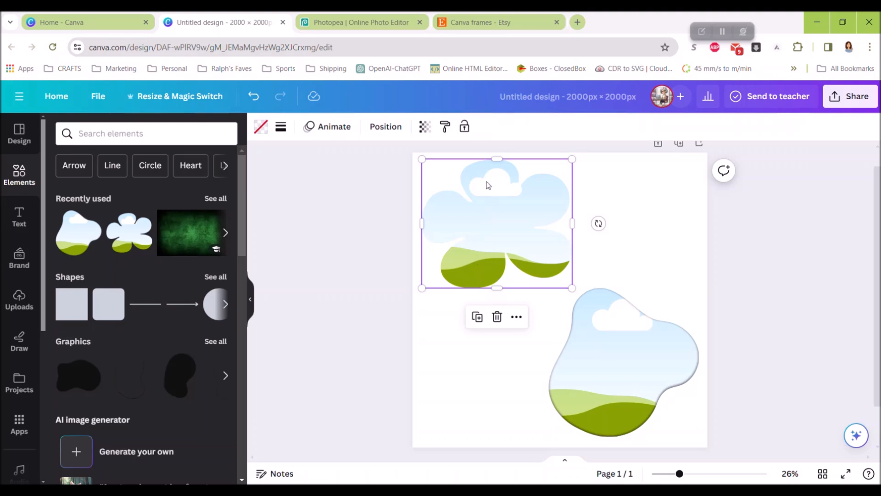
left_click(607, 366)
left_click(523, 254)
left_click(598, 327)
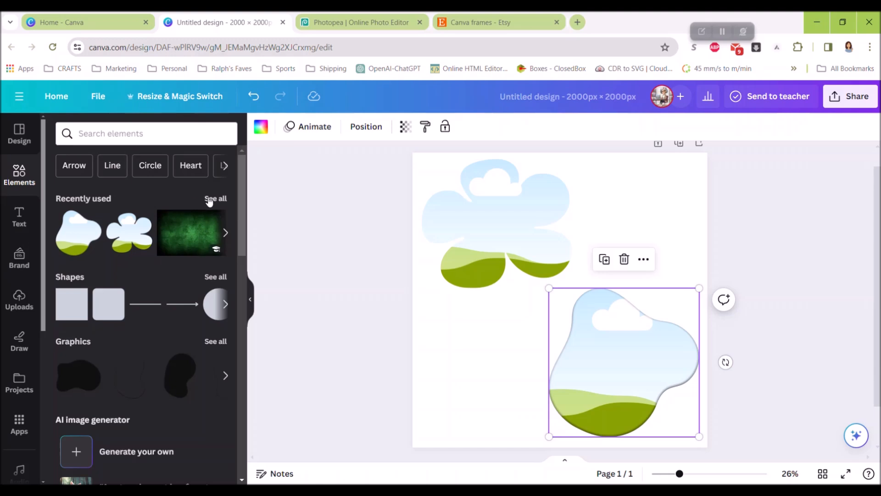
- Fill the flower frame with the recently used pastel speckled eggs photo and the blob frame with the photo of eggs in green grass
scroll(165, 271, "down", 6)
scroll(161, 275, "down", 5)
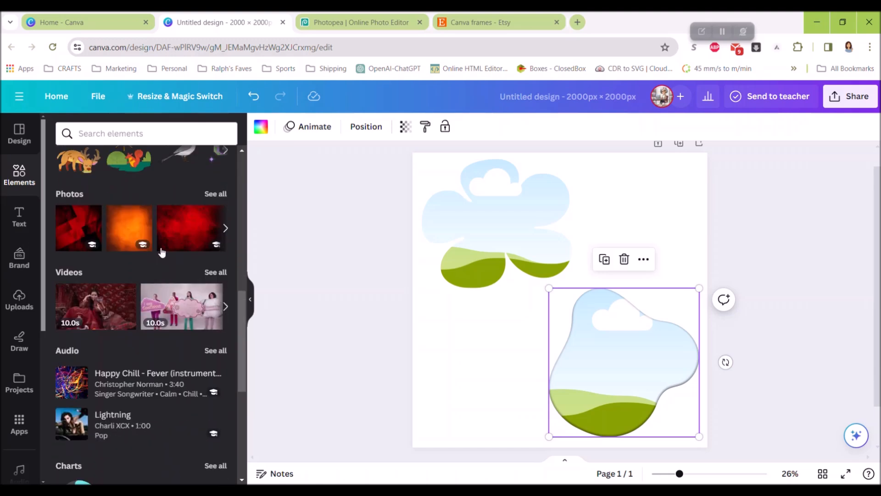
left_click(212, 193)
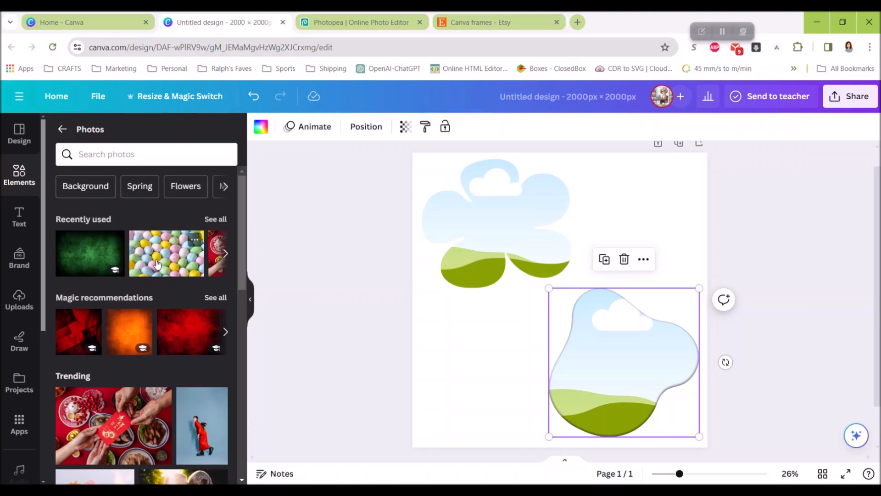
left_click_drag(164, 255, 487, 201)
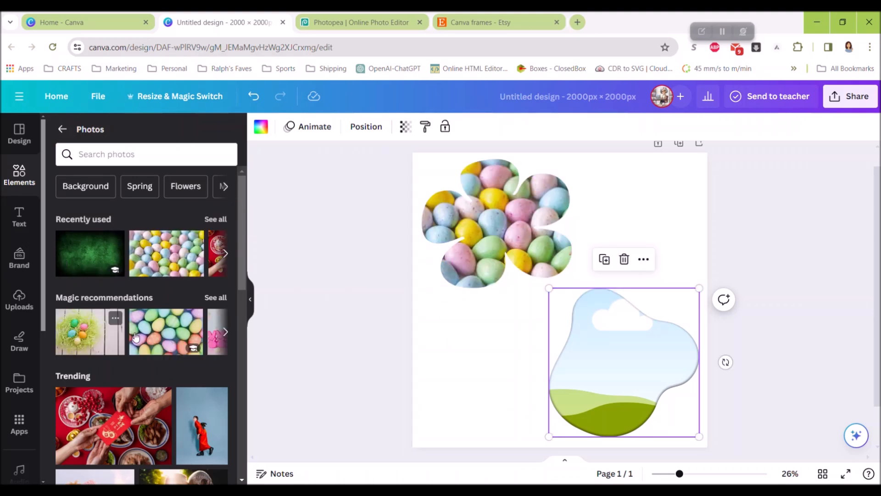
left_click_drag(68, 342, 590, 337)
left_click_drag(488, 219, 485, 220)
left_click(601, 357)
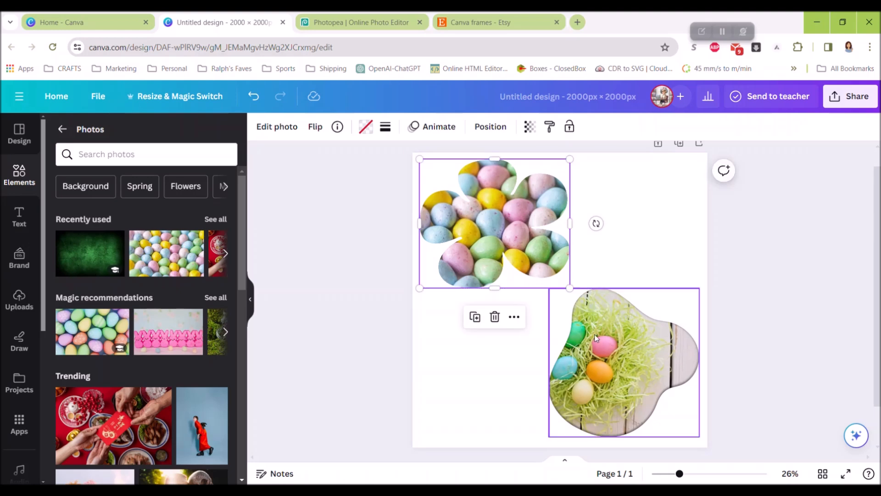
- Replace the flower frame's photo with the pink bunnies and the blob frame's photo with the two laughing people
left_click_drag(176, 353, 445, 218)
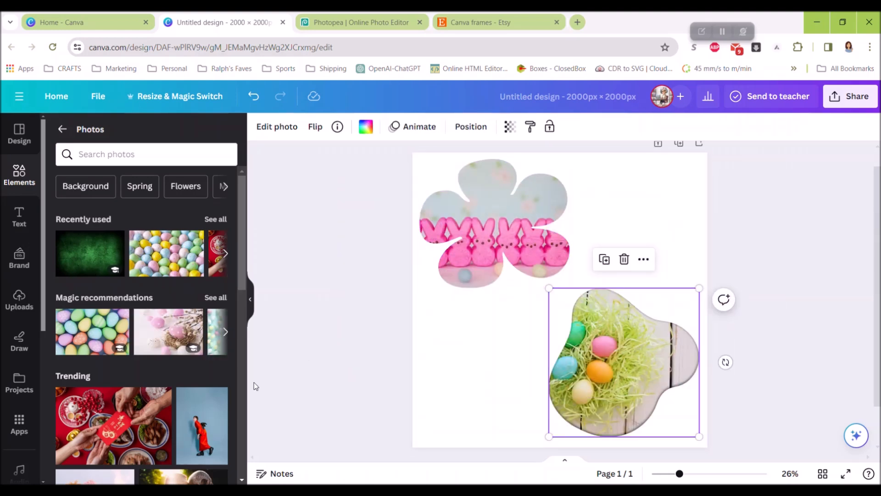
scroll(135, 373, "down", 5)
left_click_drag(128, 319, 633, 348)
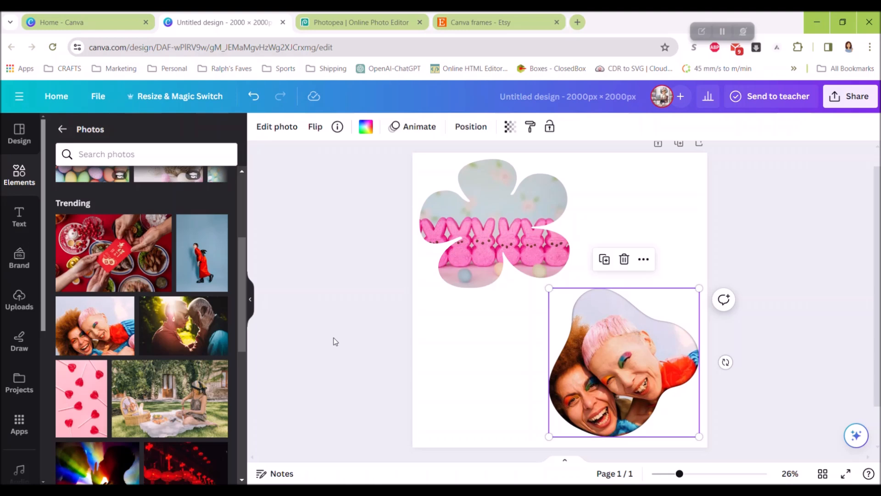
- Replace the blob frame's photo with the red heart lollipops and the flower frame's photo with the rainbow-lit hand
left_click_drag(99, 367, 606, 353)
scroll(116, 370, "down", 3)
left_click_drag(115, 369, 523, 204)
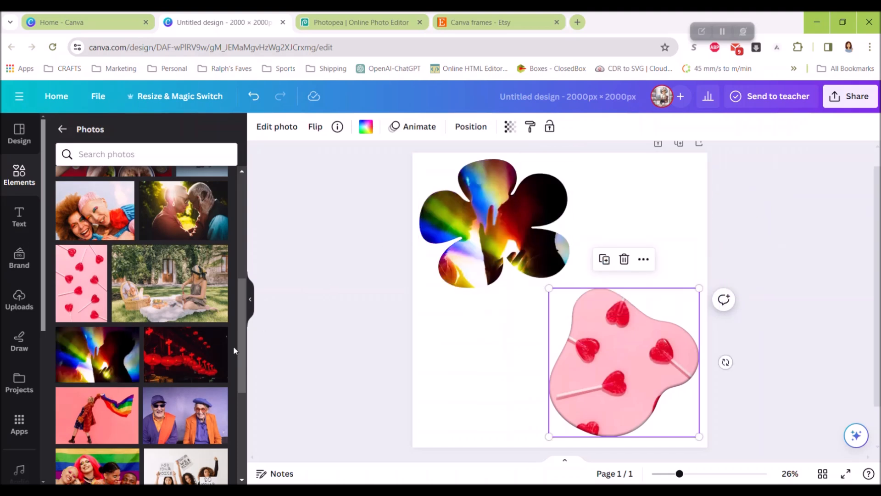
- Examine the full frames collection, including the Paper, Flowers, Blob, Retro, Letters, Numbers and Trending categories
left_click(19, 175)
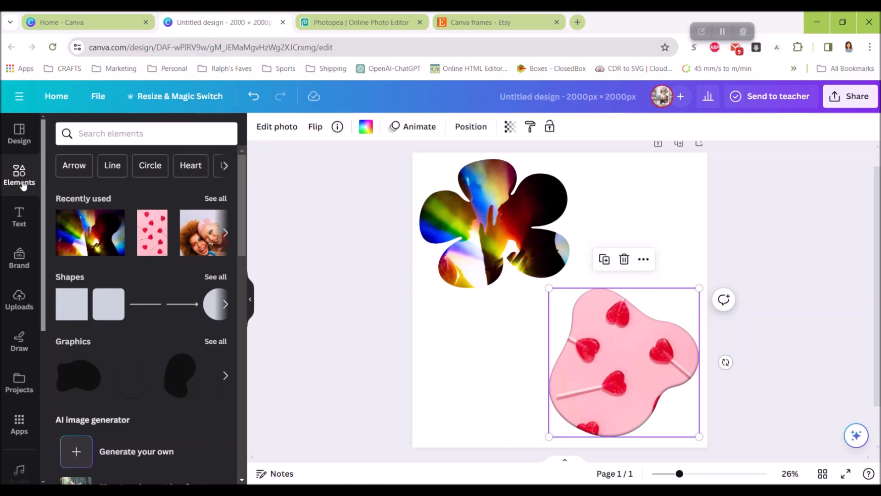
scroll(155, 217, "down", 5)
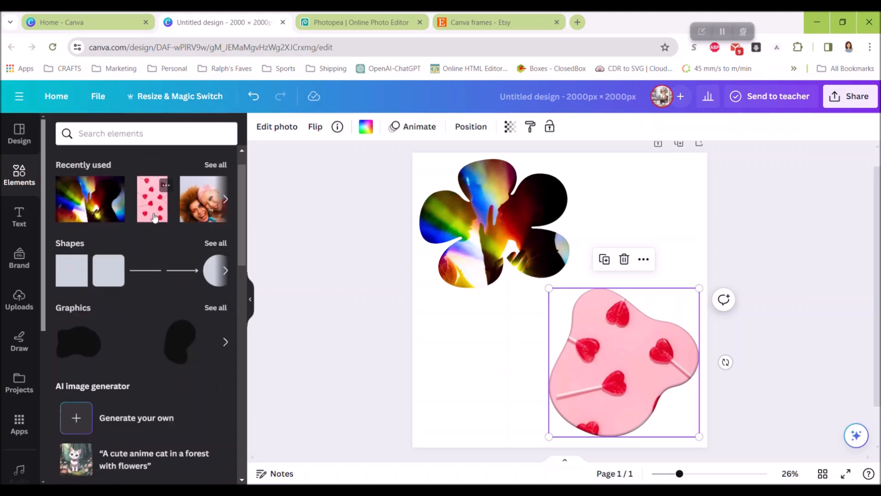
scroll(154, 218, "down", 10)
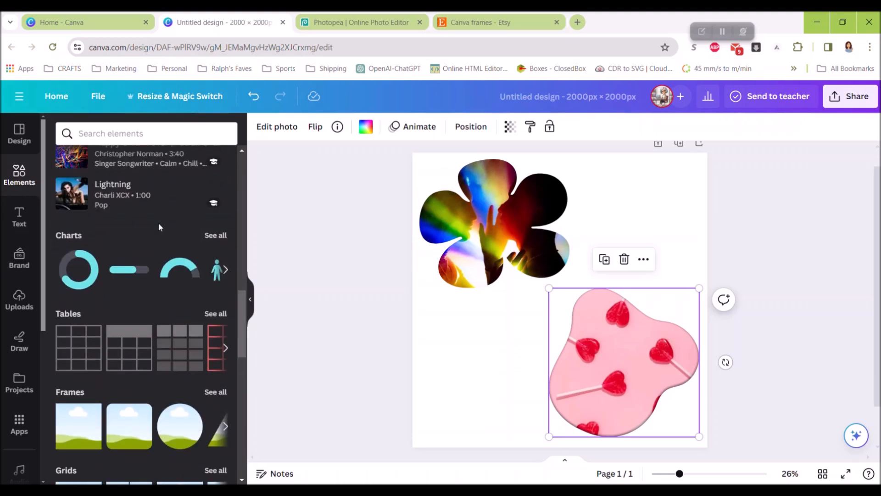
scroll(159, 228, "down", 1)
left_click(213, 219)
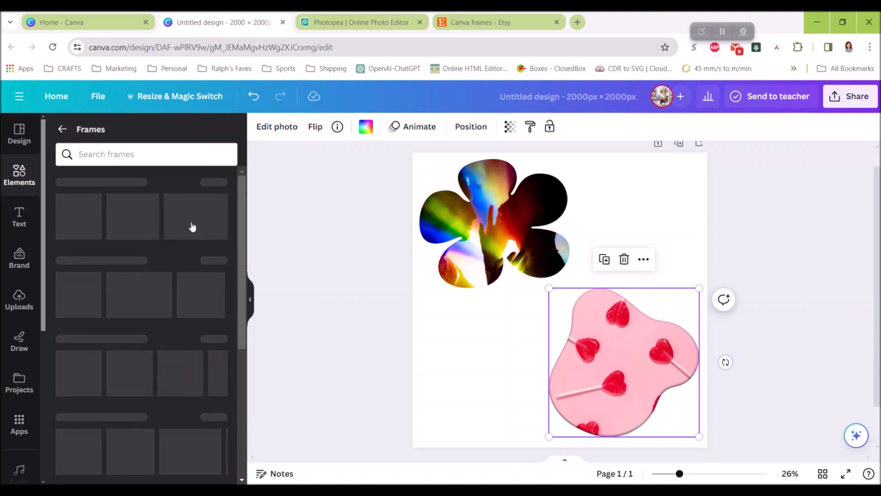
scroll(155, 269, "down", 8)
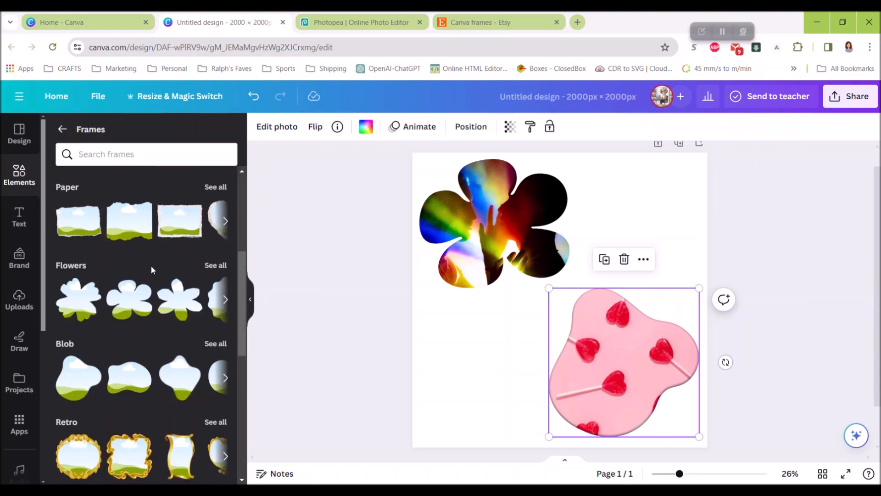
scroll(152, 270, "down", 5)
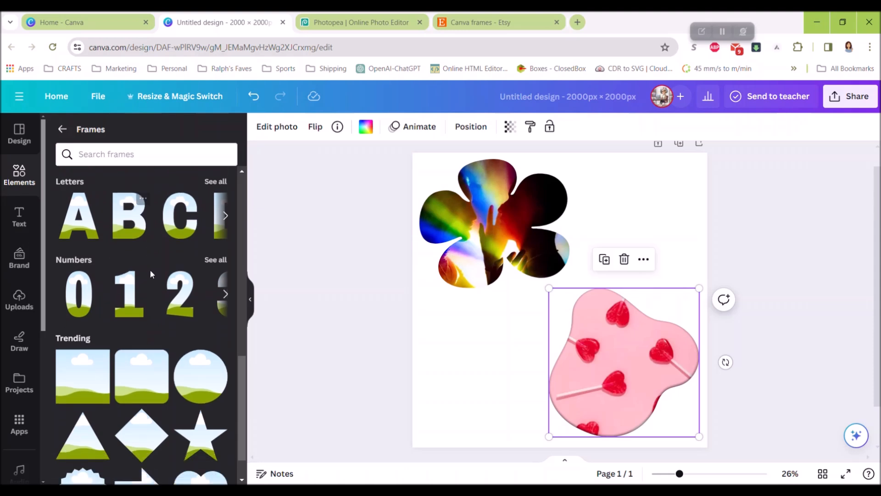
scroll(152, 274, "up", 4)
scroll(155, 271, "up", 1)
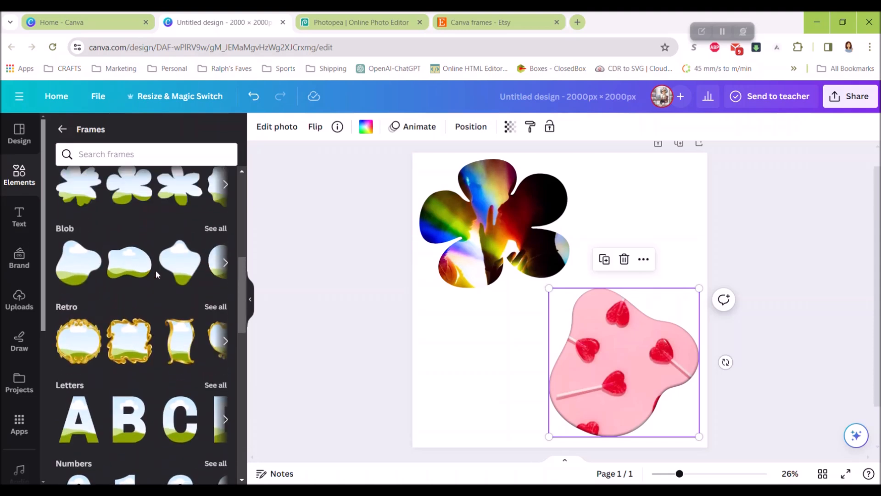
scroll(159, 293, "up", 2)
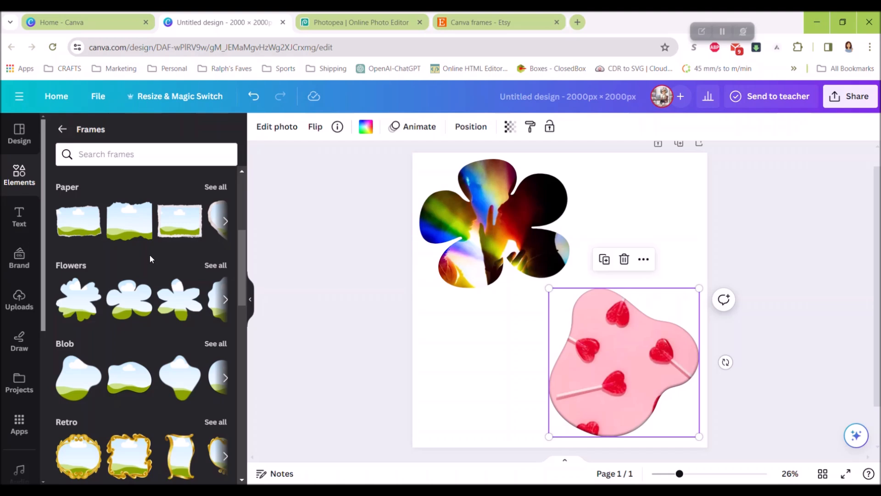
- Delete the flower and blob frames together with their photos so the page is empty
left_click(489, 237)
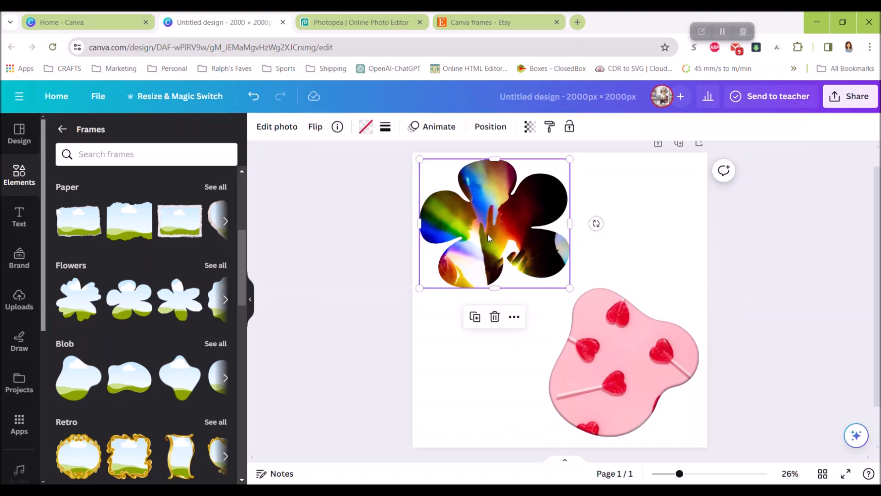
key("Delete")
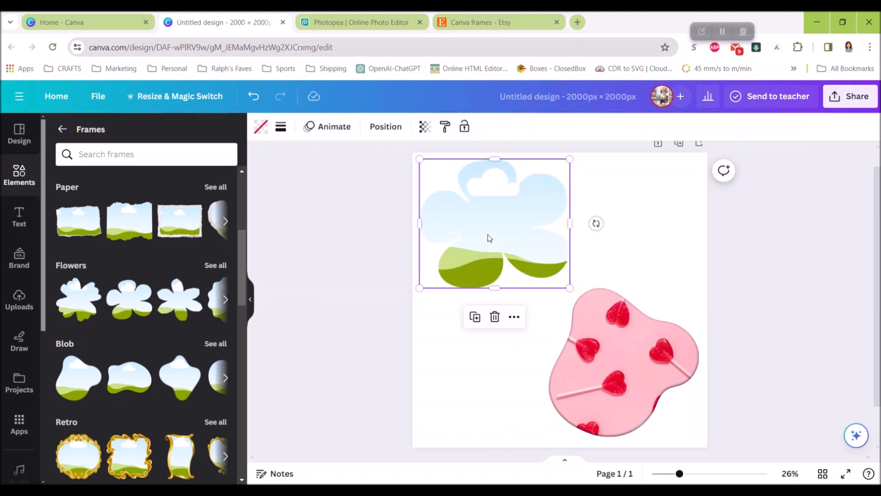
key("Delete")
left_click(634, 339)
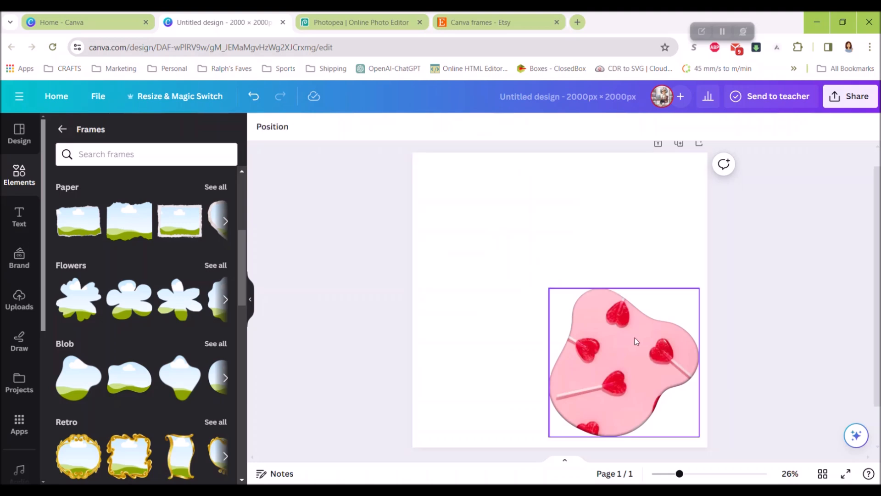
key("Delete")
key("Delete")
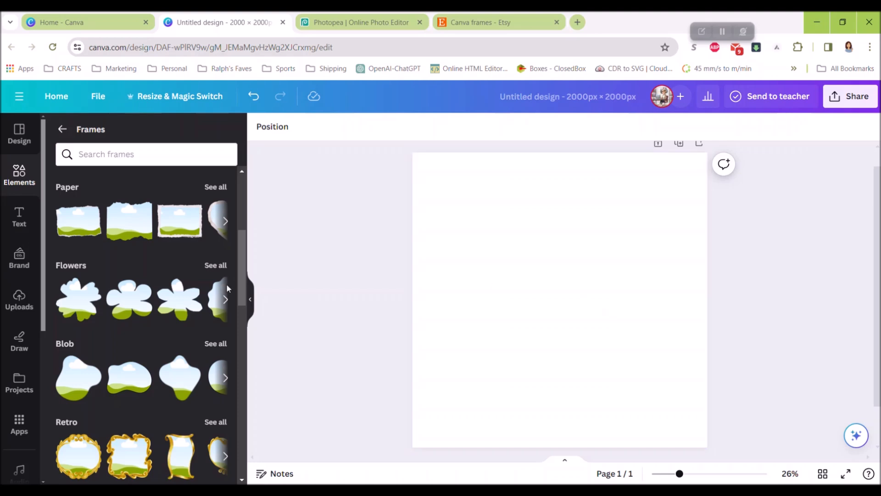
- Search the elements for "black and white silhouettes" and show all matching graphics
left_click(62, 129)
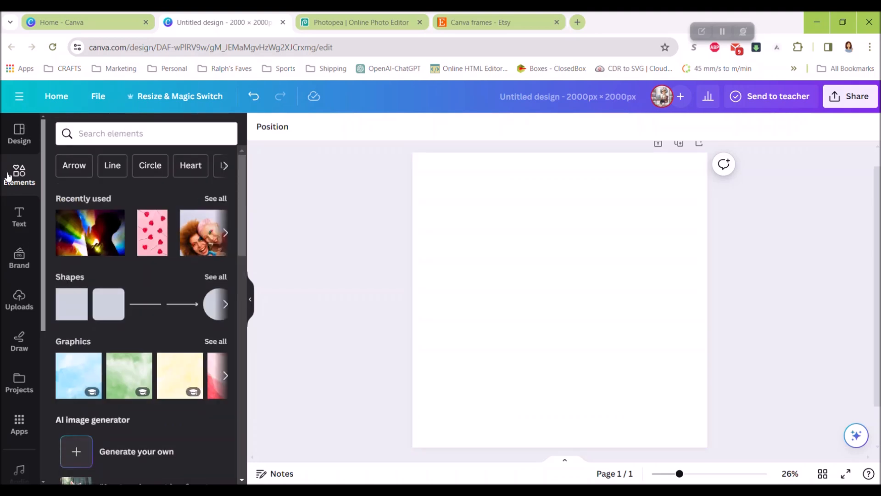
left_click(179, 130)
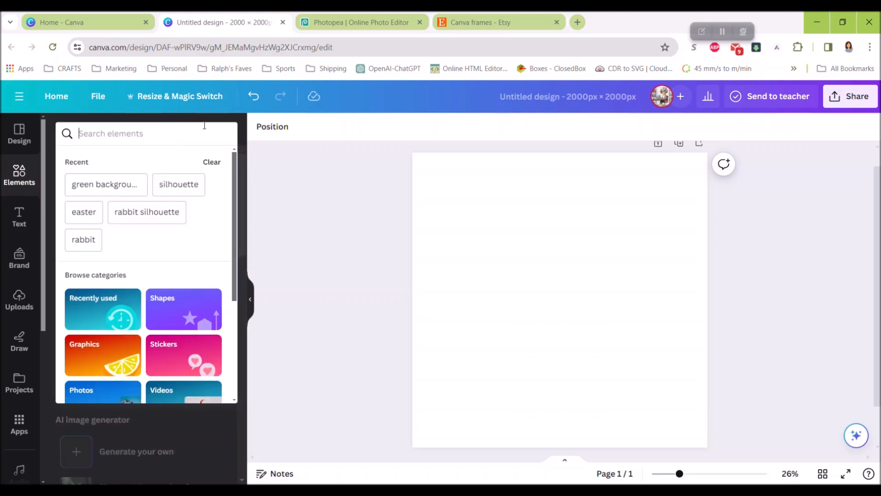
type("Silho")
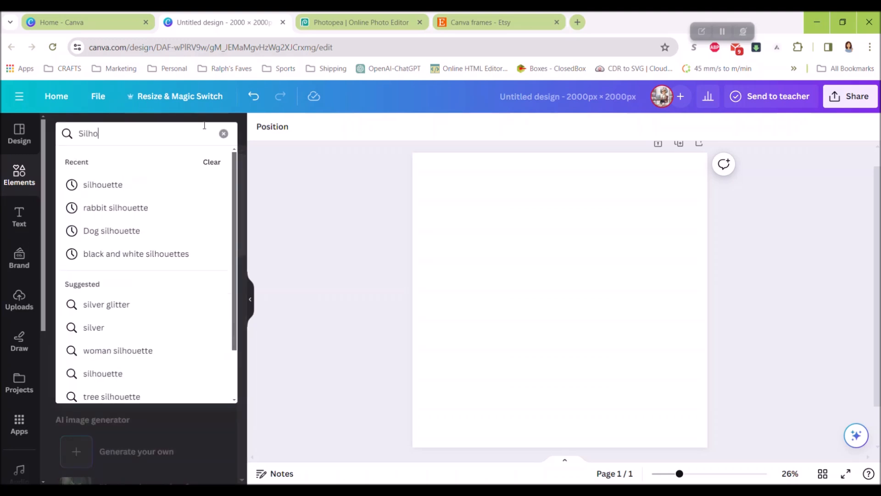
type("uettes")
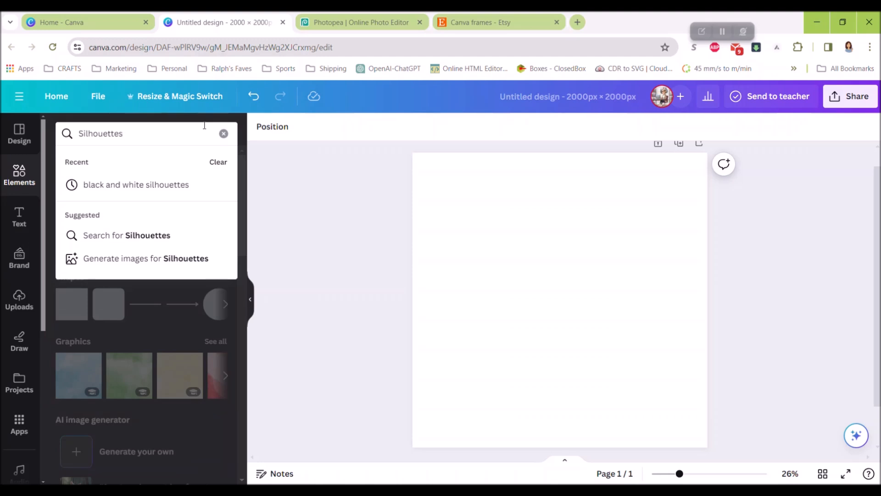
left_click(158, 181)
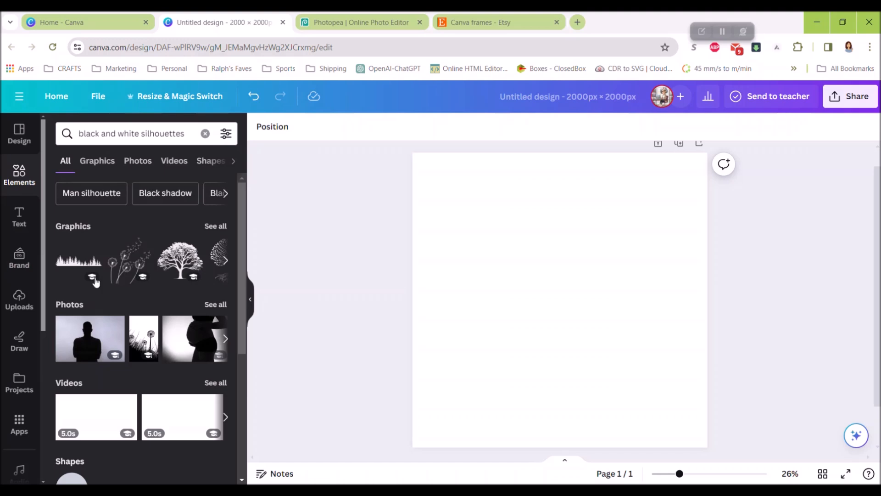
left_click(221, 227)
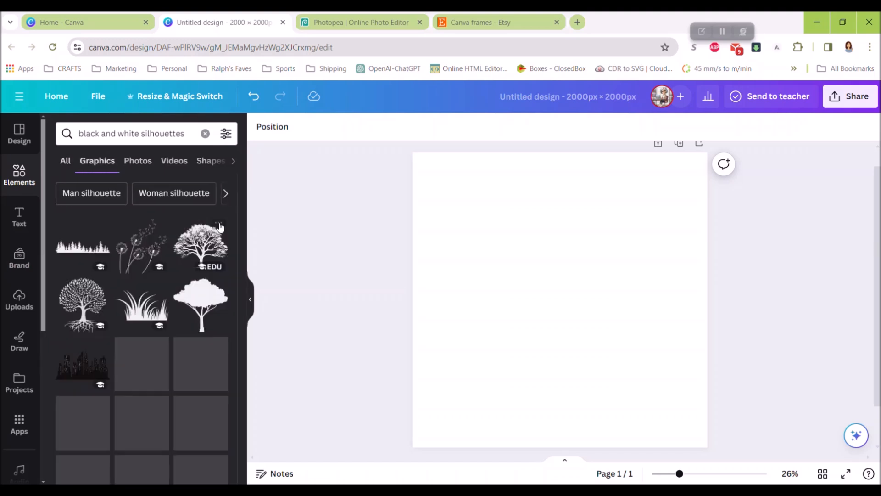
- Examine the black and white silhouette graphics for a solid shape suitable for a custom frame
scroll(184, 295, "down", 5)
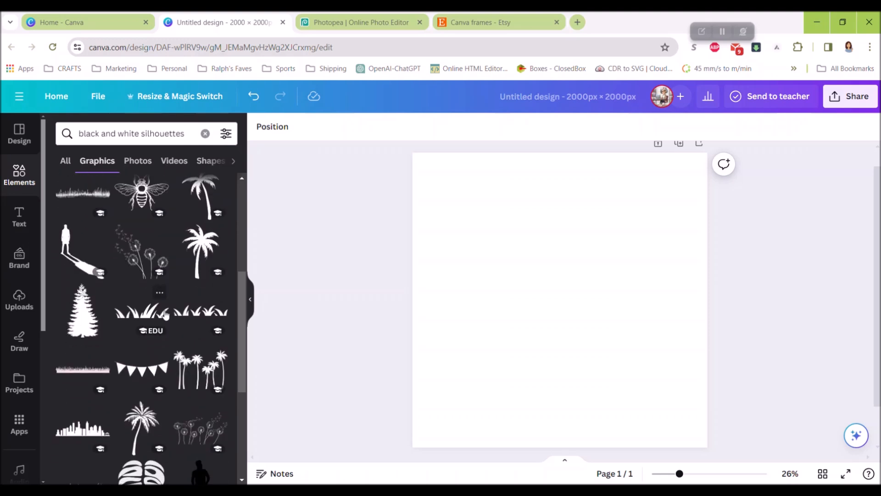
scroll(149, 312, "down", 2)
scroll(149, 312, "down", 4)
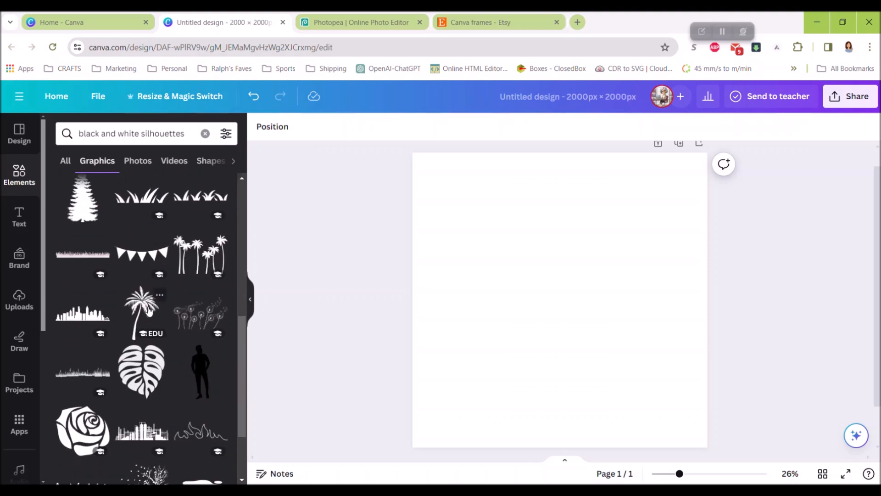
scroll(149, 312, "down", 2)
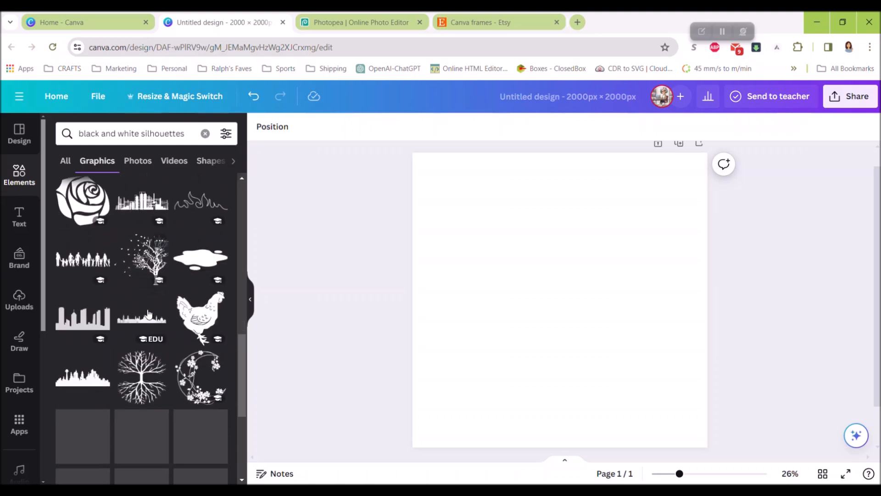
scroll(187, 273, "down", 2)
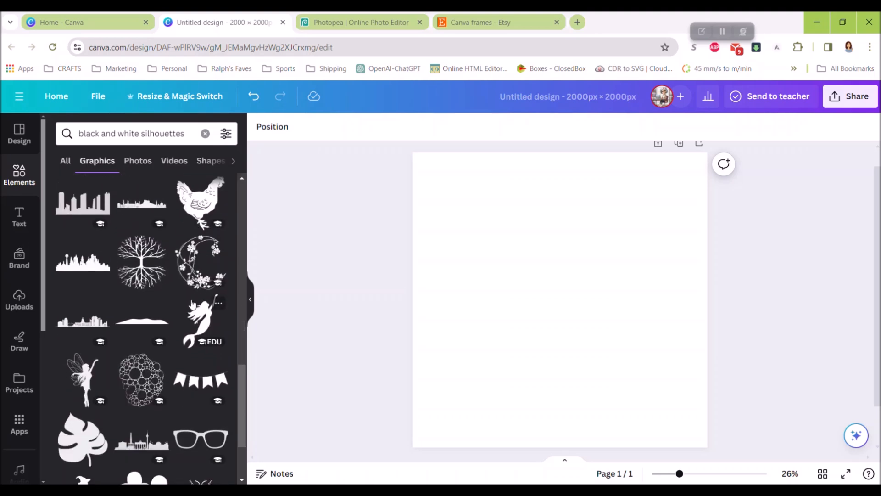
scroll(85, 381, "down", 3)
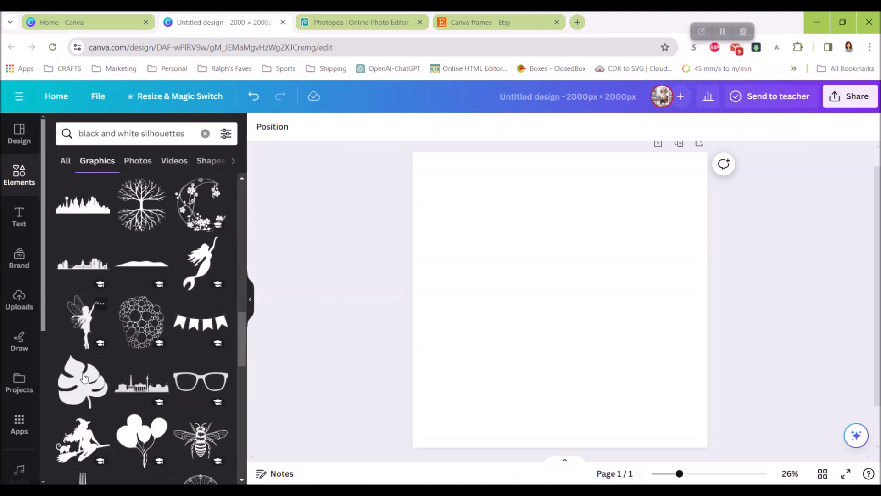
scroll(145, 323, "down", 2)
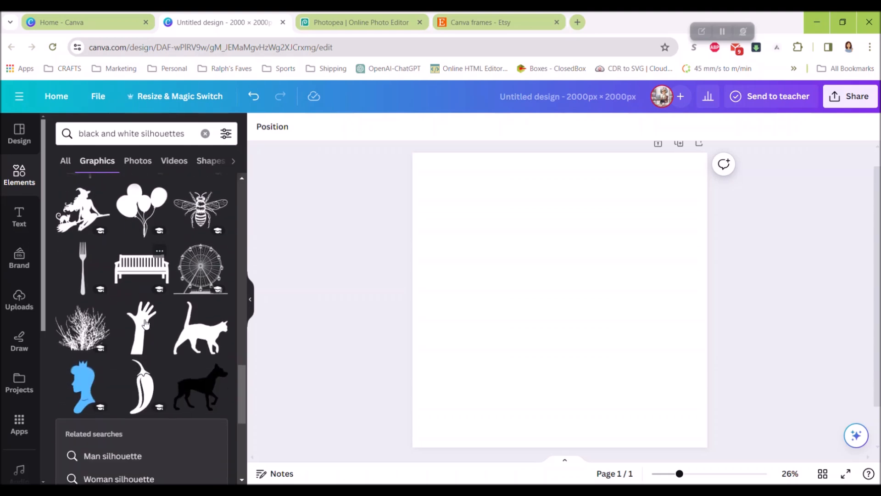
scroll(140, 323, "up", 4)
scroll(139, 312, "up", 5)
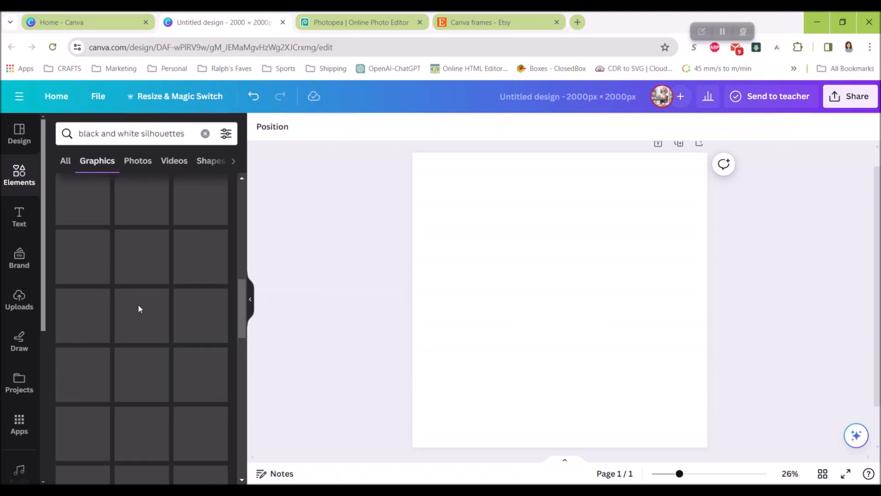
scroll(138, 265, "up", 1)
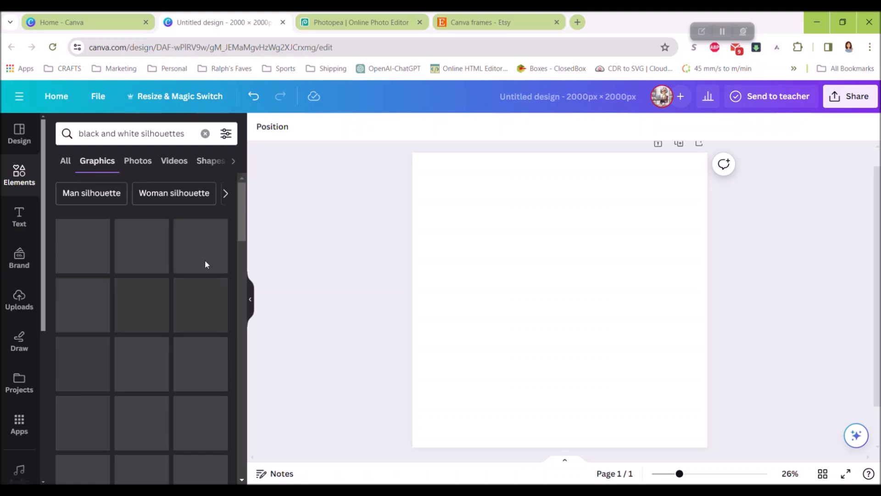
- Add the solid pine tree silhouette to the page, enlarge it to nearly the full page height and center it
scroll(150, 292, "down", 4)
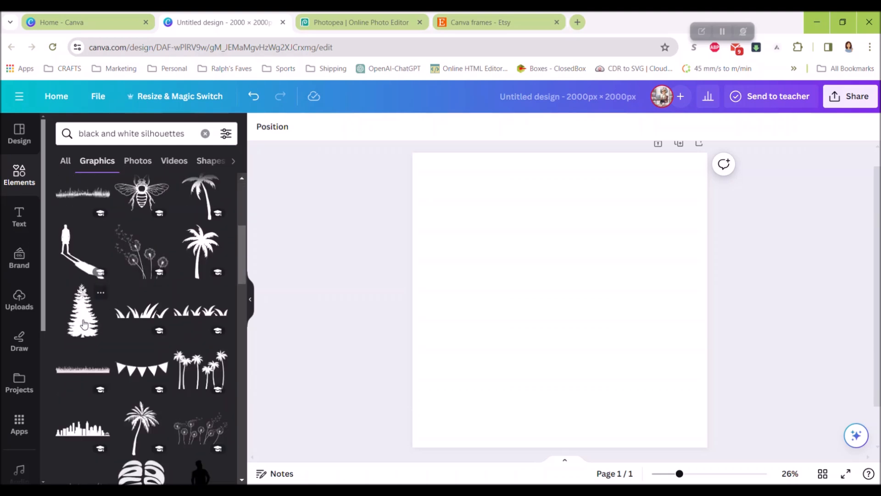
left_click(83, 324)
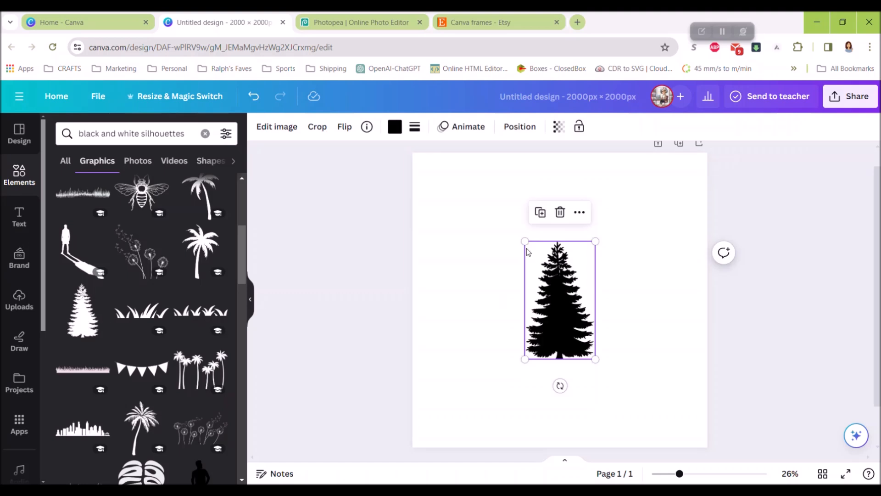
left_click_drag(525, 241, 443, 177)
left_click_drag(595, 359, 677, 428)
mouse_move(568, 343)
left_mouse_down()
mouse_move(576, 338)
mouse_move(555, 335)
left_mouse_up()
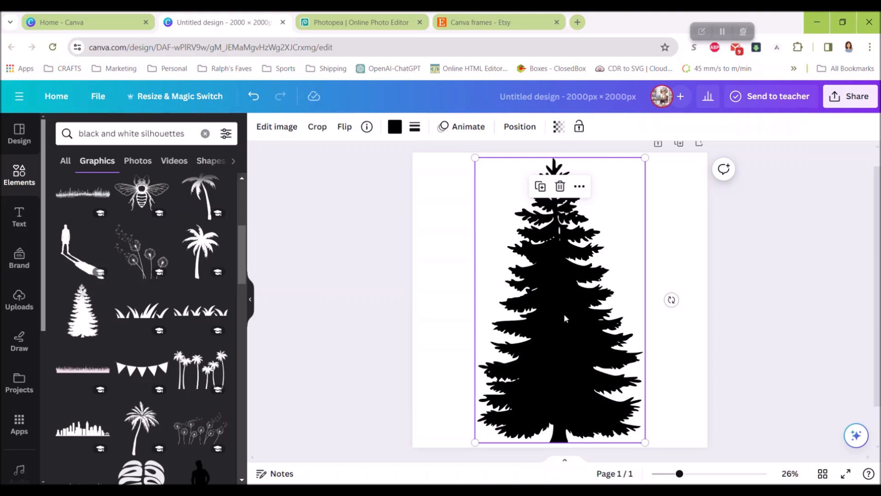
- Set up the design's download as an SVG file with a transparent background
left_click(851, 101)
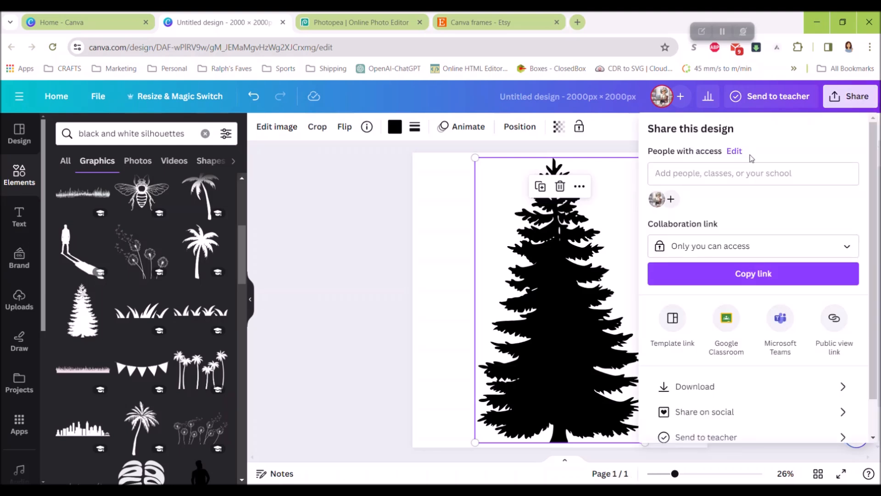
left_click(708, 387)
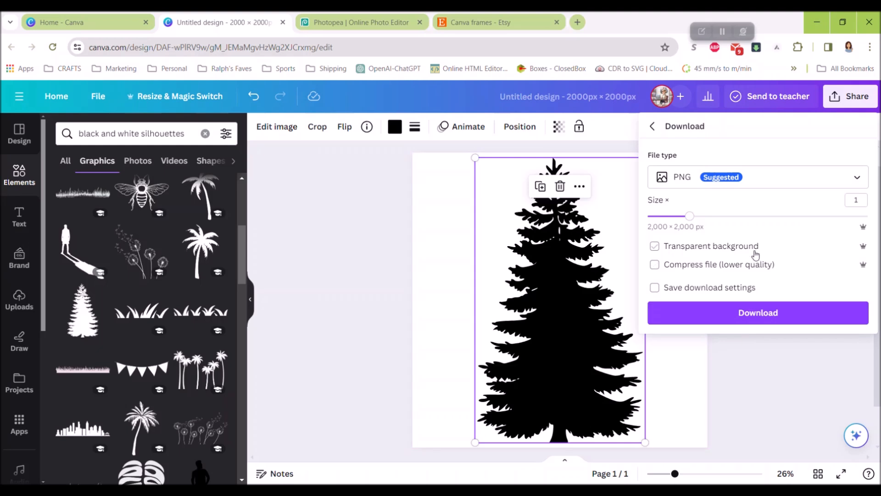
left_click(759, 183)
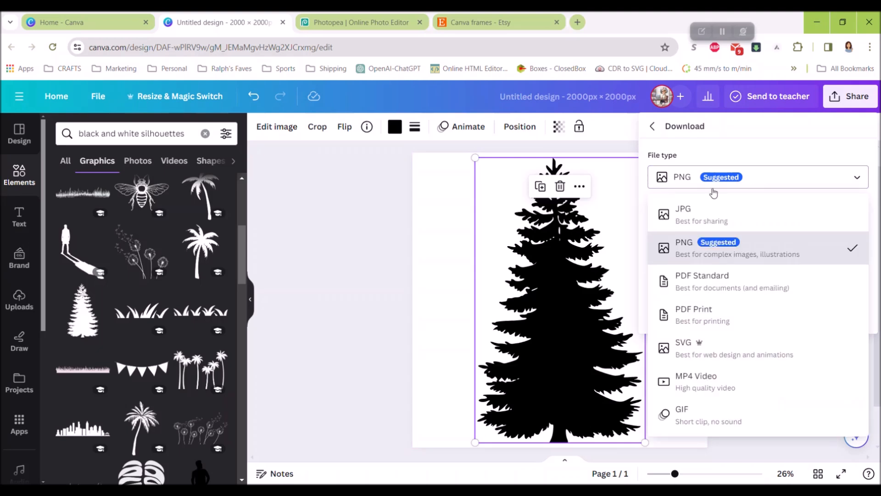
left_click(712, 351)
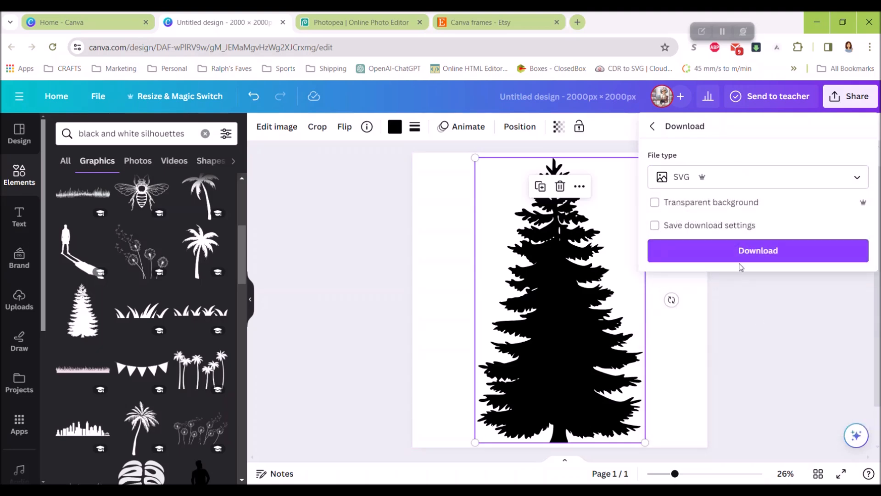
left_click(724, 207)
- Download the design to the Downloads folder as "pinetree" and deselect the tree
left_click(753, 253)
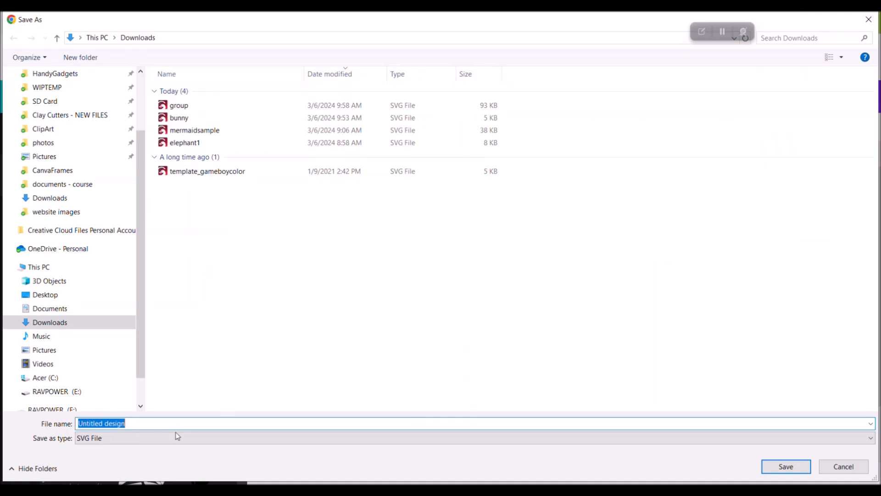
type("pine")
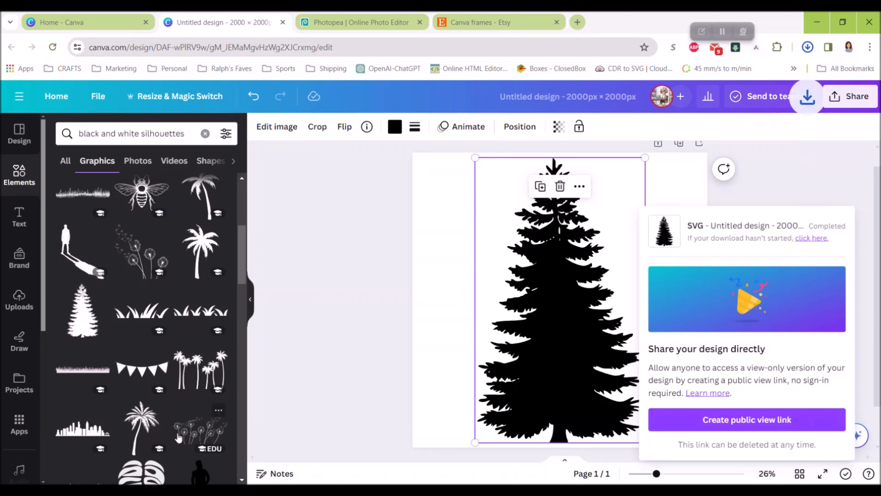
left_click(329, 277)
left_click(328, 278)
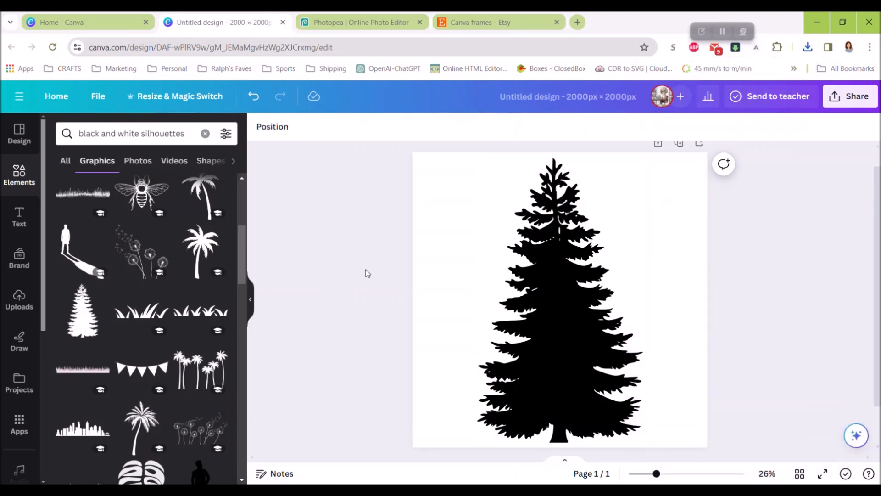
- Switch to Photopea and open the downloaded pinetree.svg, with the whole canvas in view
left_click(357, 24)
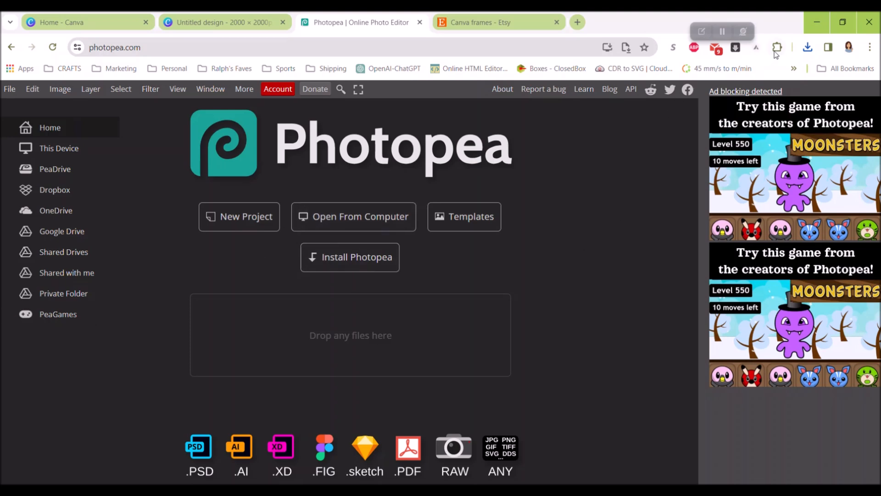
left_click(807, 48)
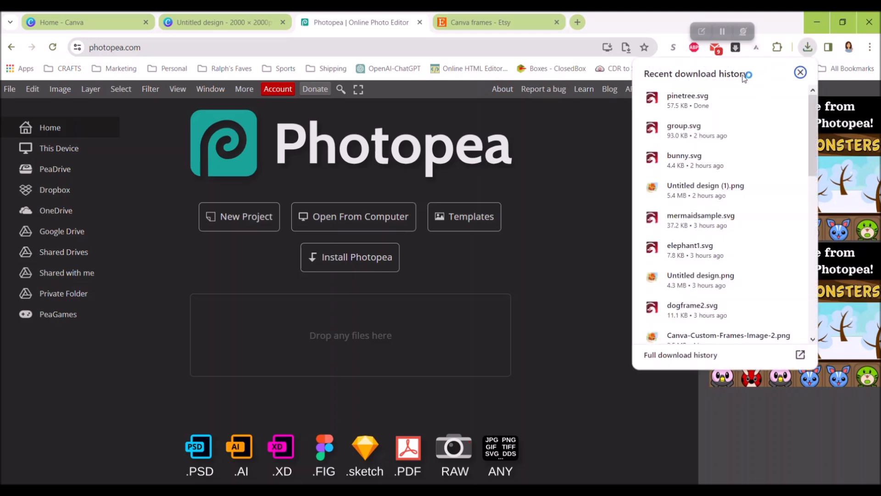
left_click_drag(684, 105, 346, 333)
left_click(493, 239)
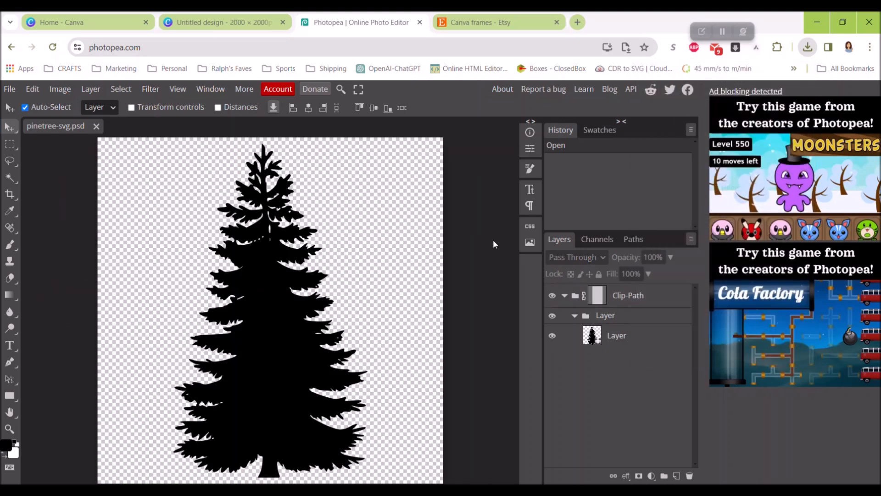
scroll(492, 238, "down", 1)
scroll(494, 243, "up", 1)
key("ctrl+minus")
scroll(387, 252, "down", 1)
scroll(421, 253, "up", 1)
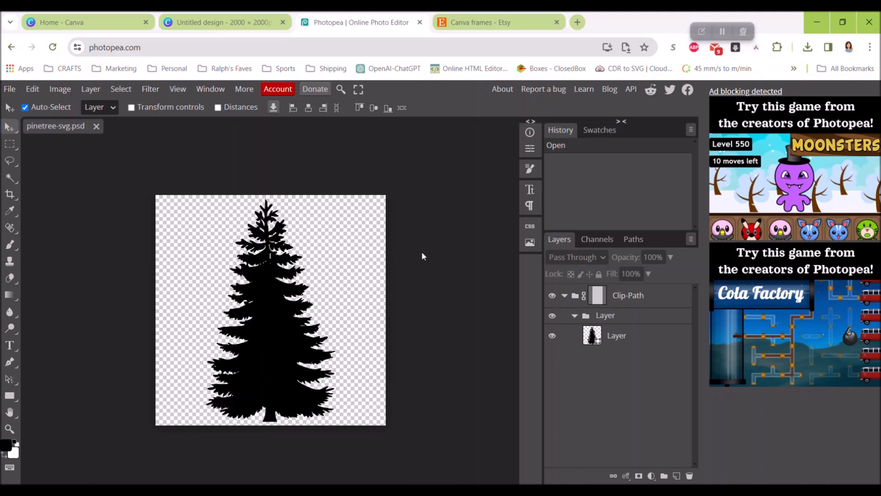
- Select the pine tree shape layer and check it by hiding it and showing it again
left_click(645, 339)
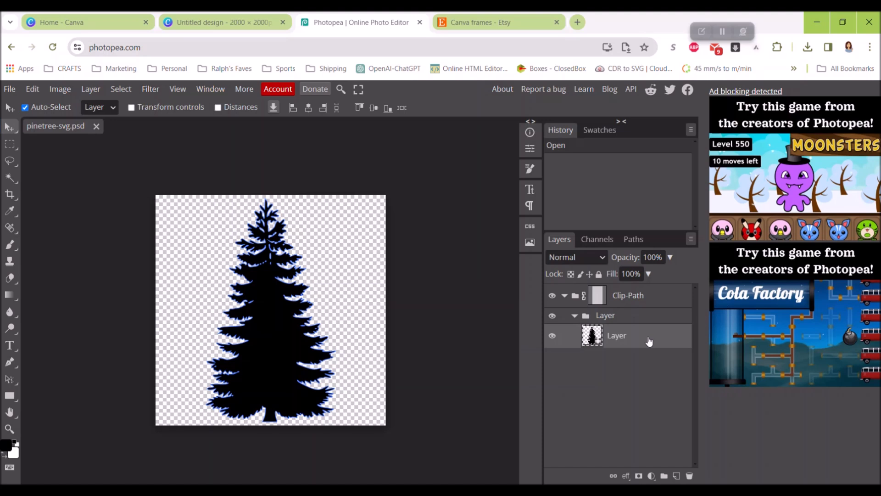
left_click(552, 338)
left_click(552, 337)
- Place the "Untitled design (1)" PNG above the tree layer and position it at about X 576 px, Y 784 px
left_click(9, 91)
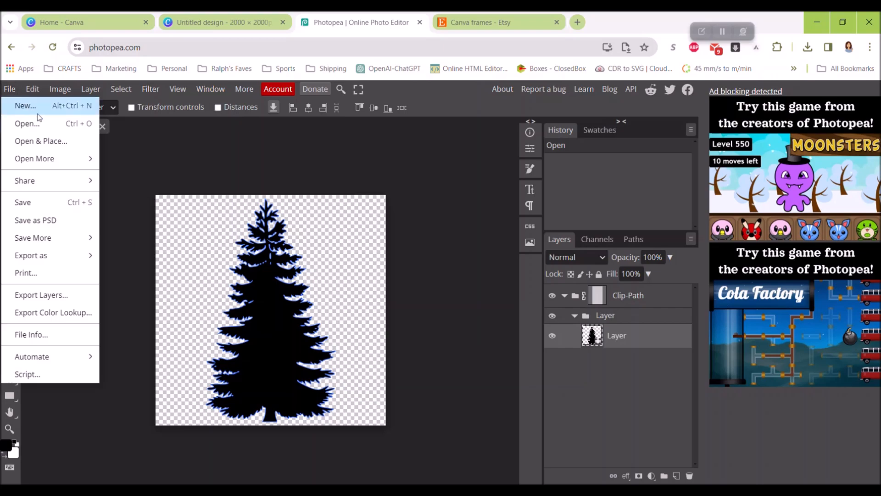
left_click(58, 141)
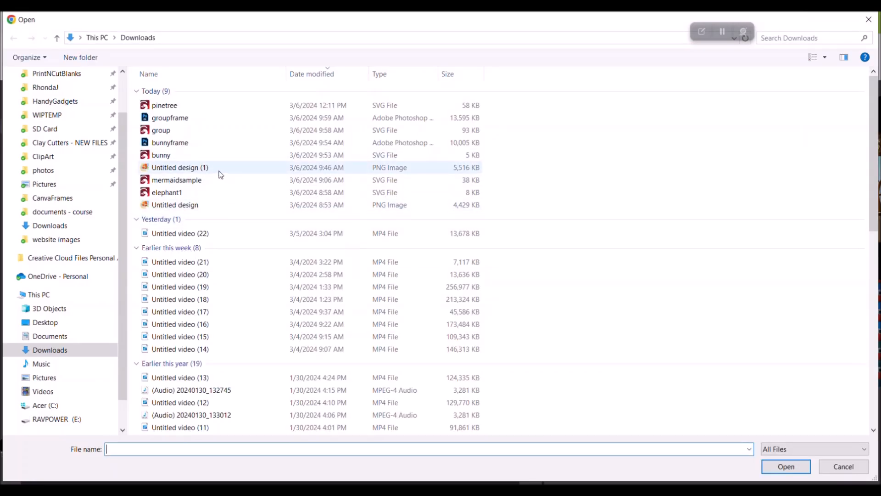
double_click(221, 174)
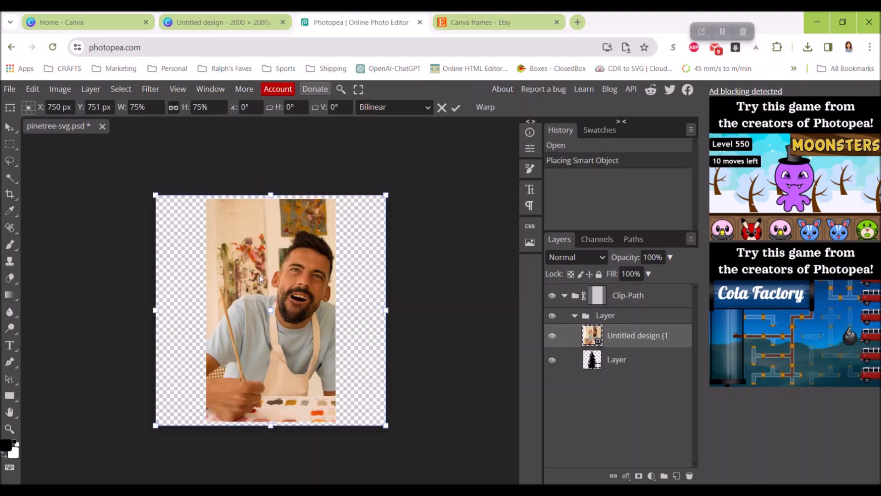
left_click_drag(269, 267, 241, 271)
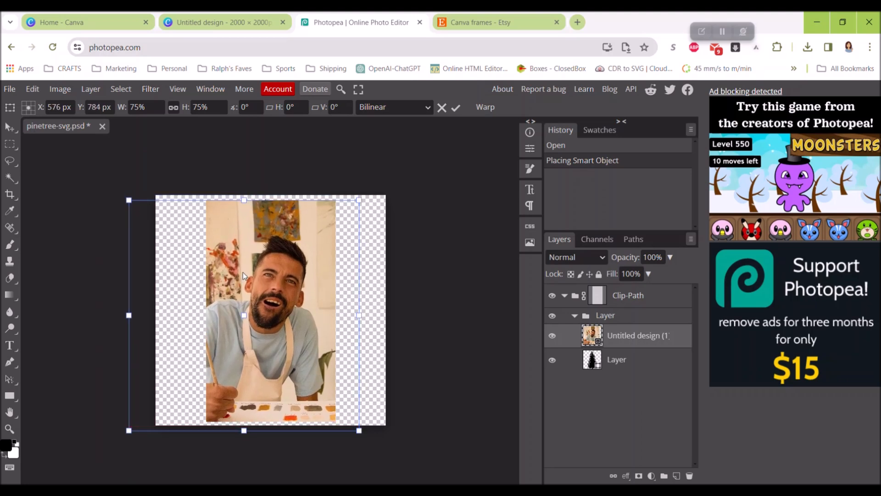
key("Return")
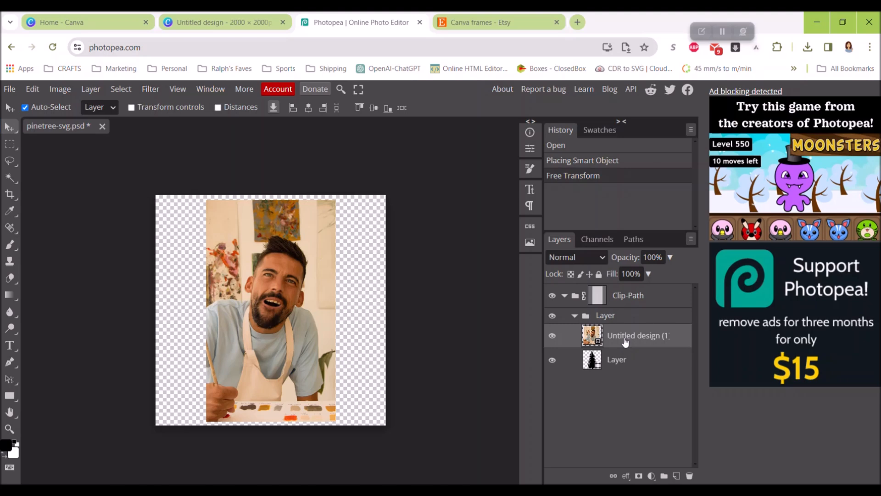
- Clip the placed photo to the pine tree layer with a clipping mask and shift it slightly up and left
right_click(624, 339)
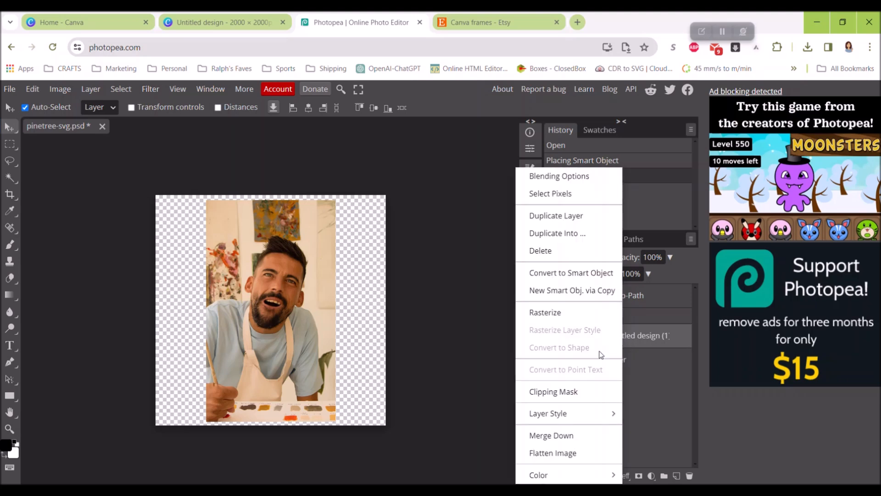
left_click(571, 392)
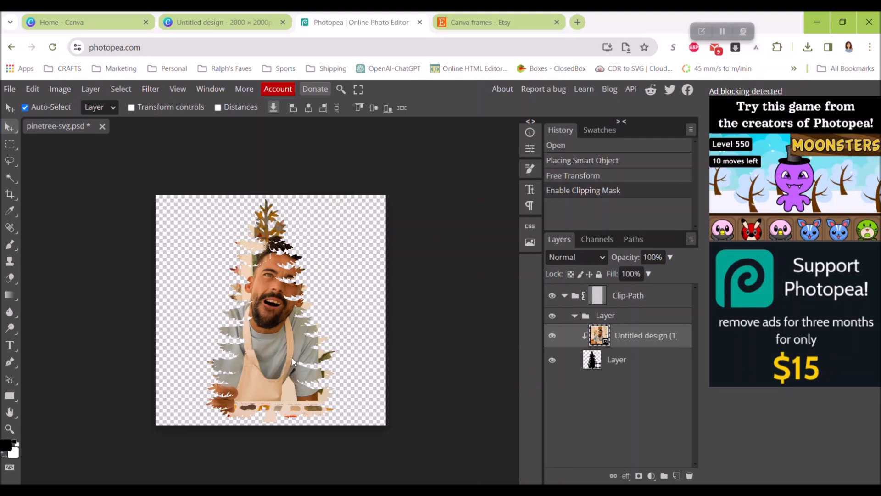
mouse_move(282, 351)
left_mouse_down()
mouse_move(263, 350)
mouse_move(276, 355)
mouse_move(276, 335)
mouse_move(285, 347)
mouse_move(274, 346)
left_mouse_up()
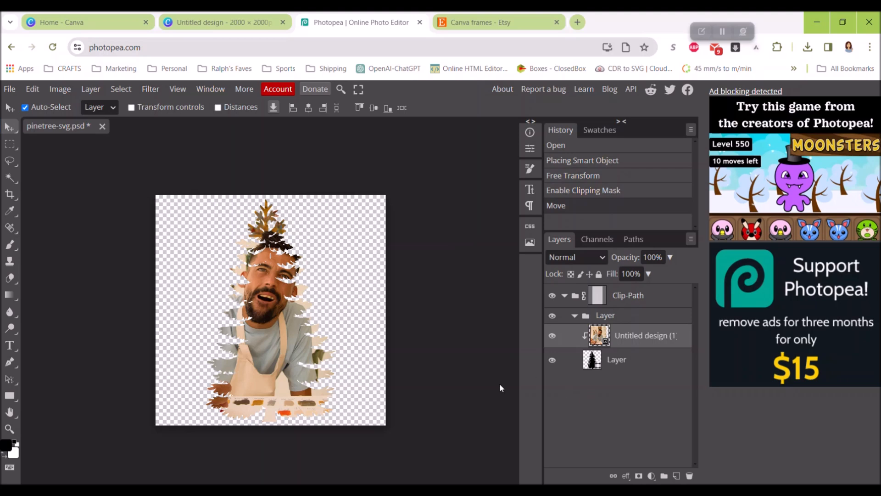
- Save the masked tree as the PSD file "pinetree-svg" in the Downloads folder and return to the Canva design
left_click(11, 90)
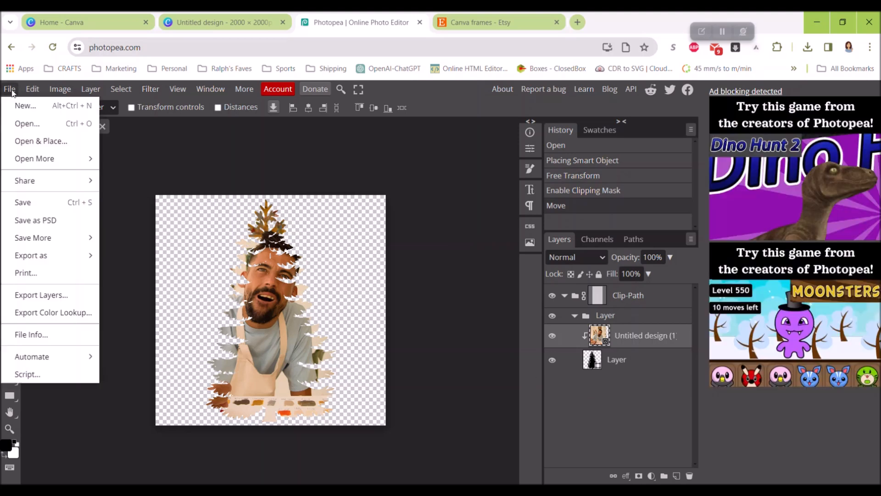
left_click(51, 224)
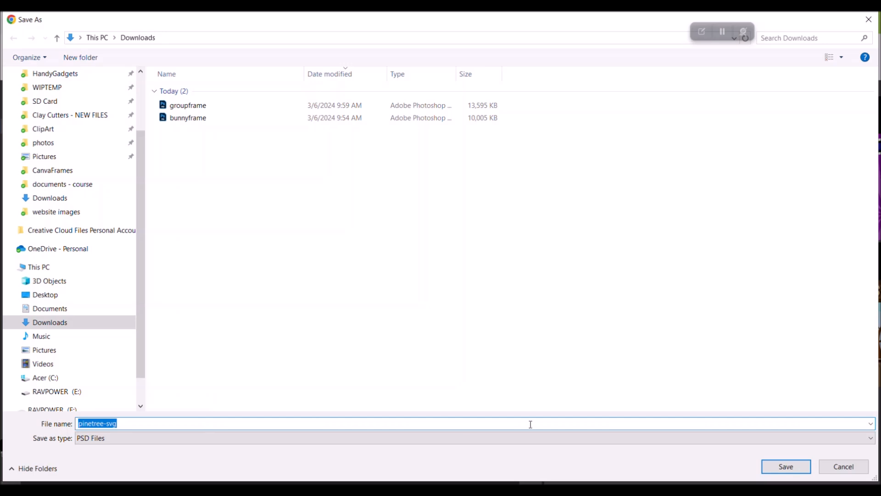
left_click(785, 466)
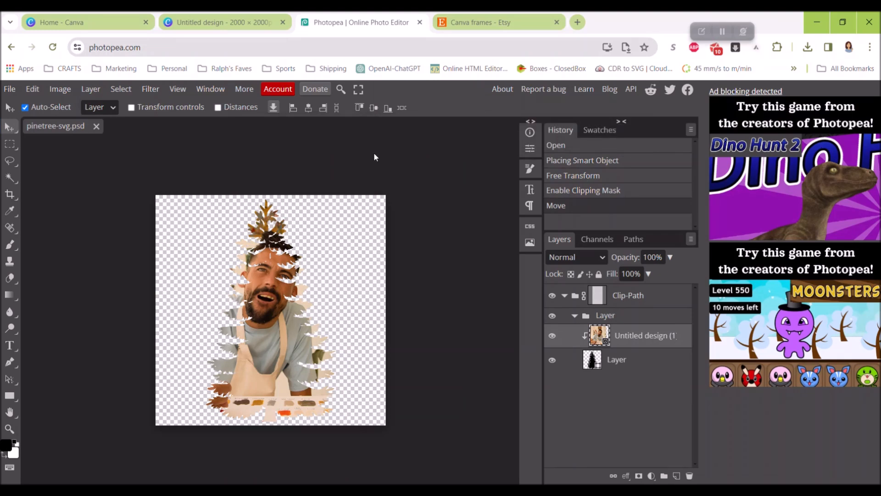
left_click(223, 23)
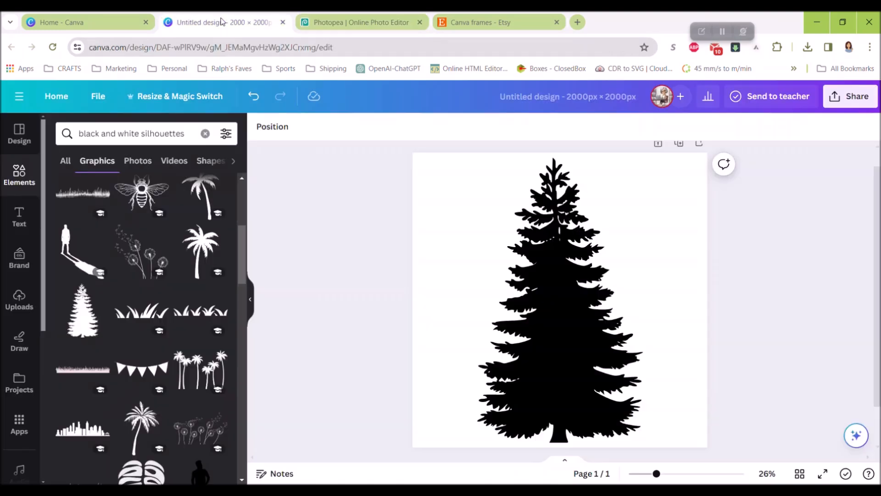
- Delete the black pine tree graphic from the page and check that nothing else is left on it
left_click(477, 225)
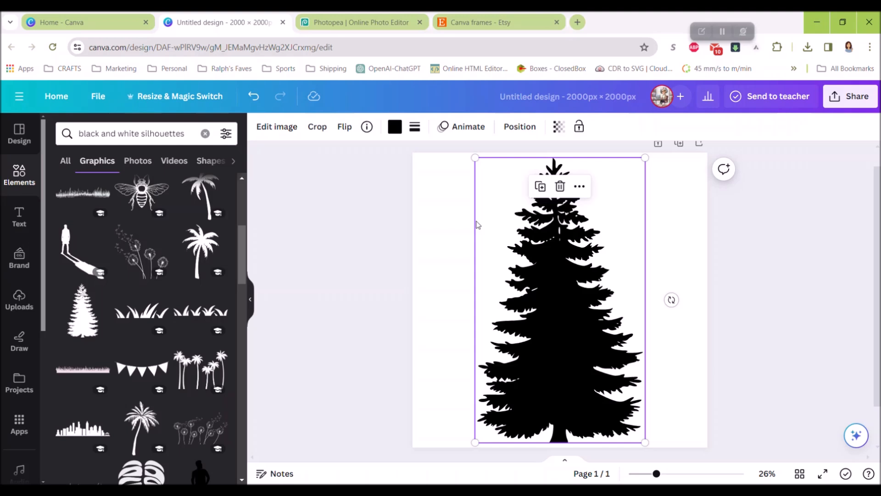
key("Delete")
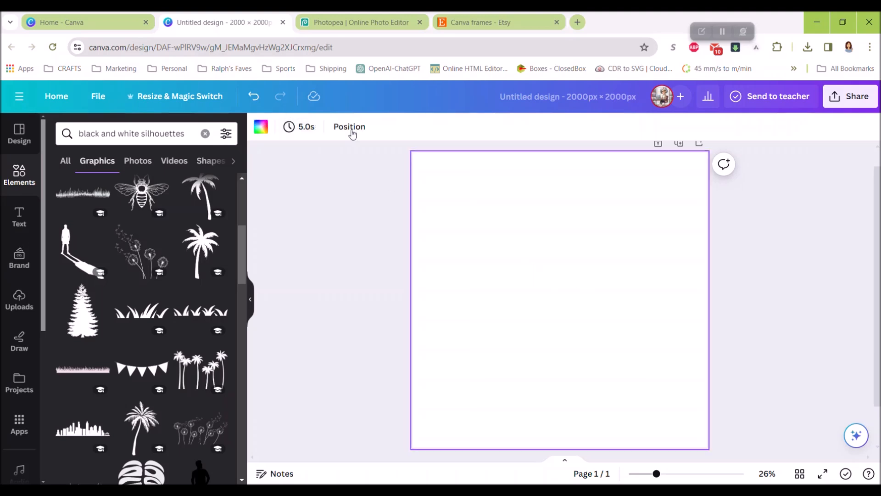
left_click(378, 150)
left_click_drag(381, 149, 776, 450)
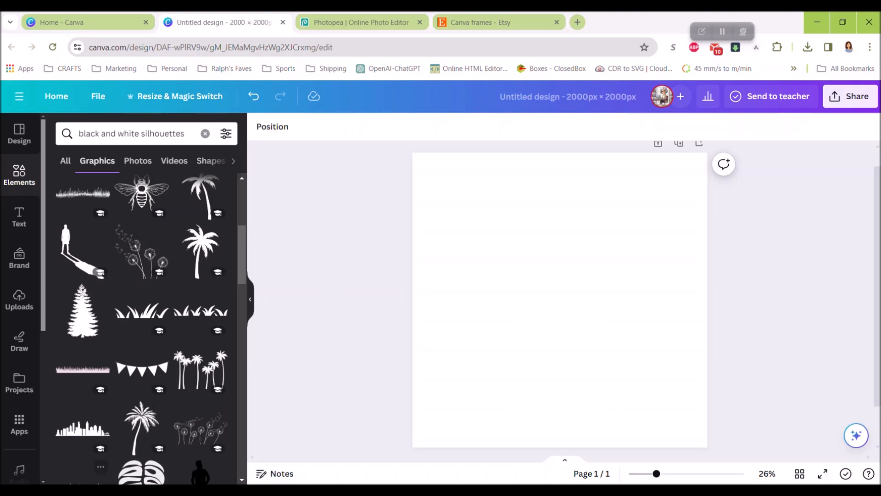
- Upload the pinetree-svg Photoshop file from the Downloads folder in File Explorer to the Canva projects
left_click(124, 491)
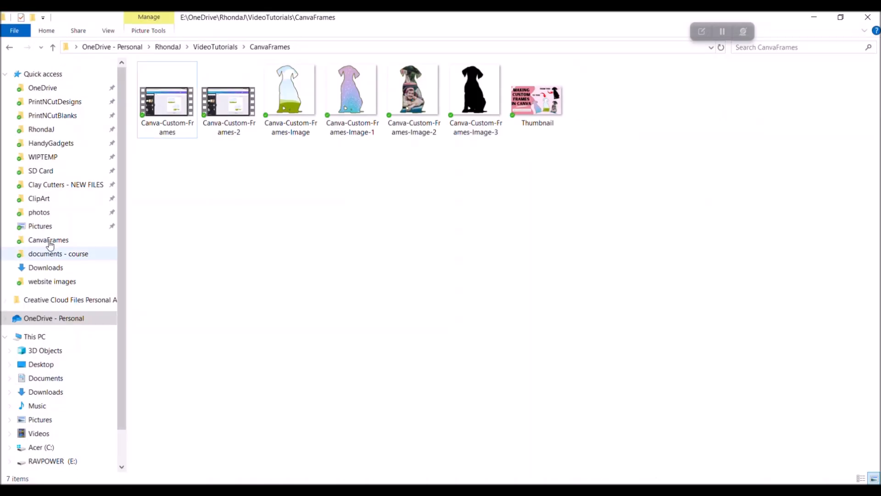
left_click(54, 271)
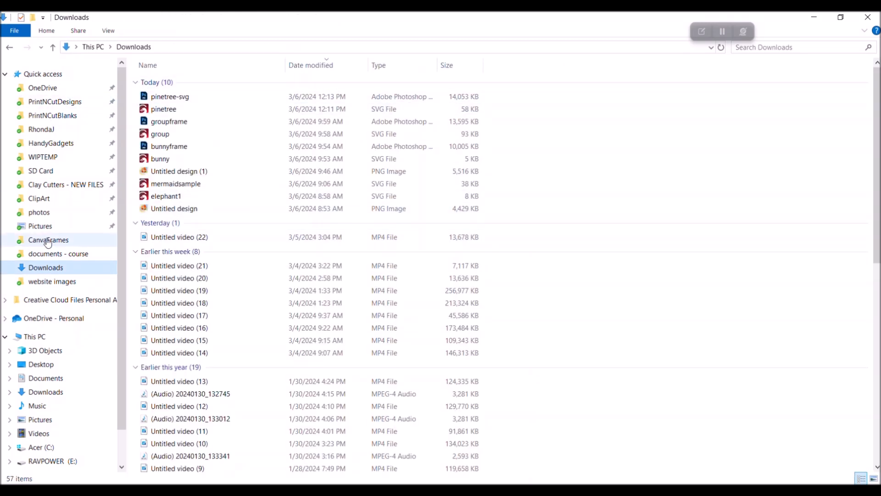
left_click_drag(166, 100, 536, 296)
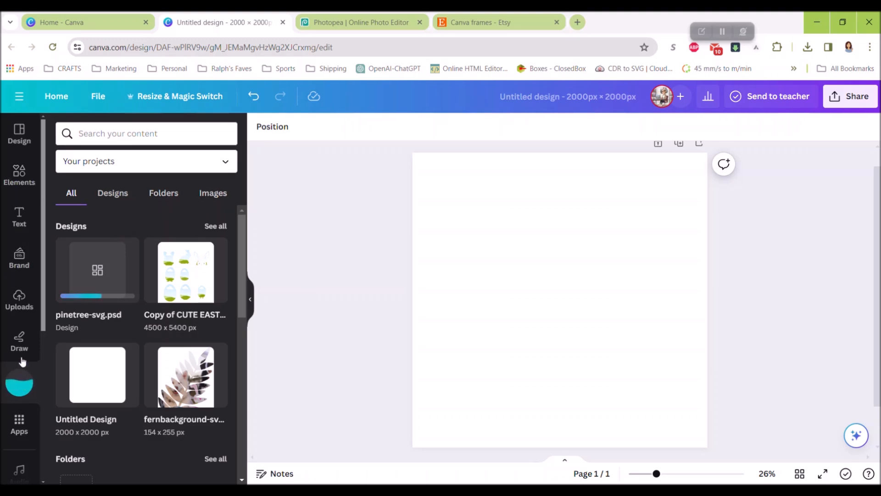
scroll(22, 354, "down", 2)
scroll(22, 349, "down", 5)
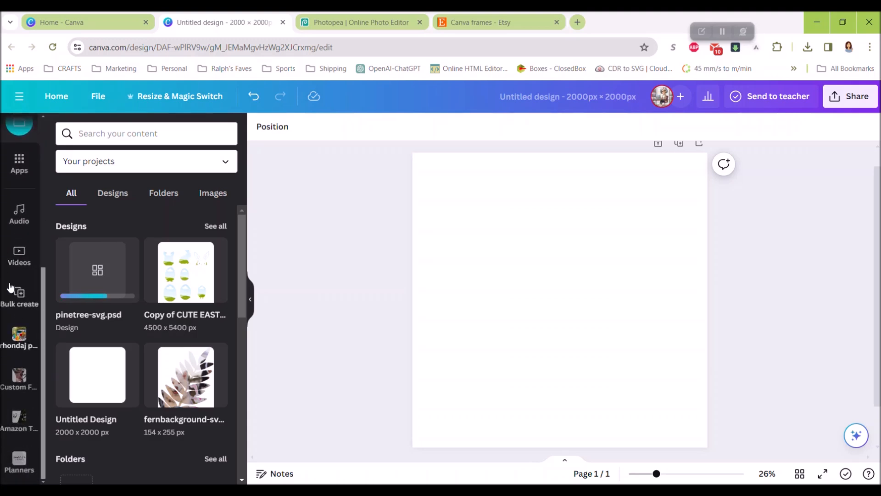
scroll(18, 257, "up", 4)
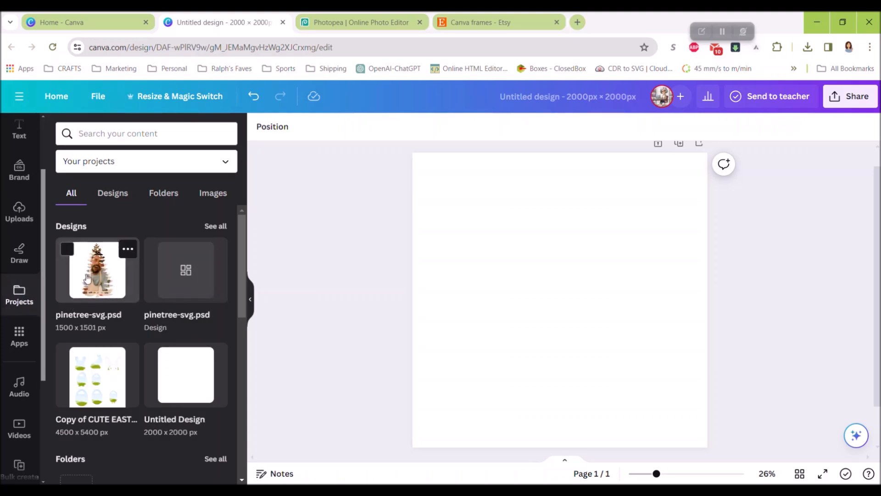
- Add the uploaded pinetree-svg.psd design to the page and delete only the image inside it, keeping the tree frame
left_click_drag(102, 268, 531, 285)
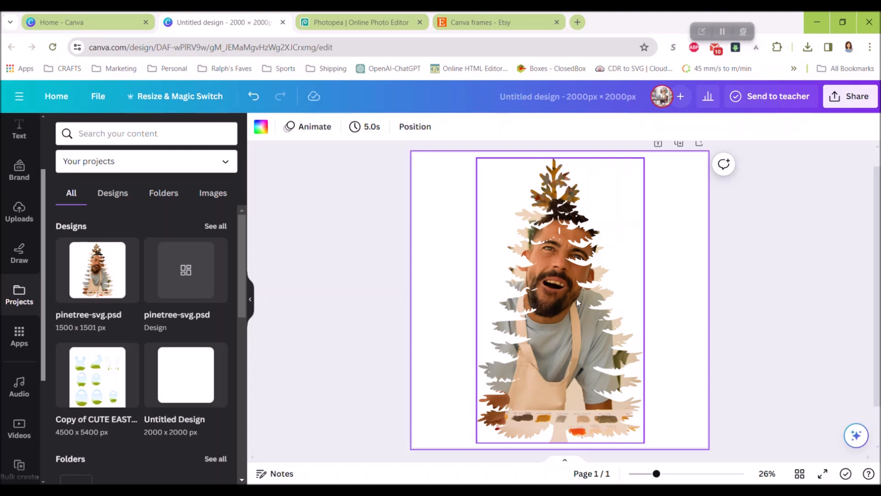
left_click(565, 312)
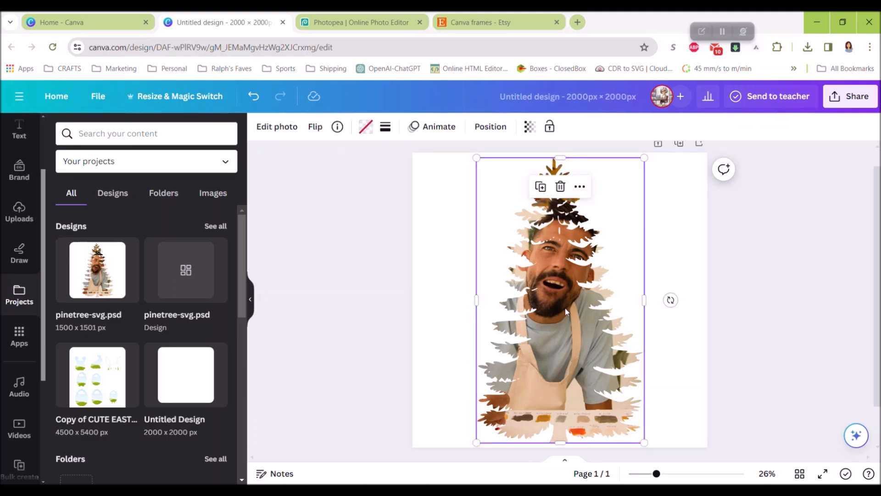
left_click(560, 188)
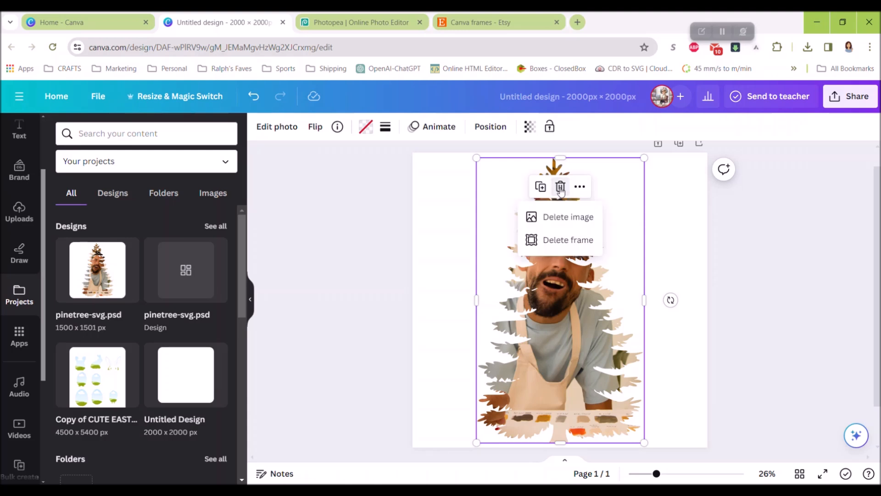
left_click(576, 222)
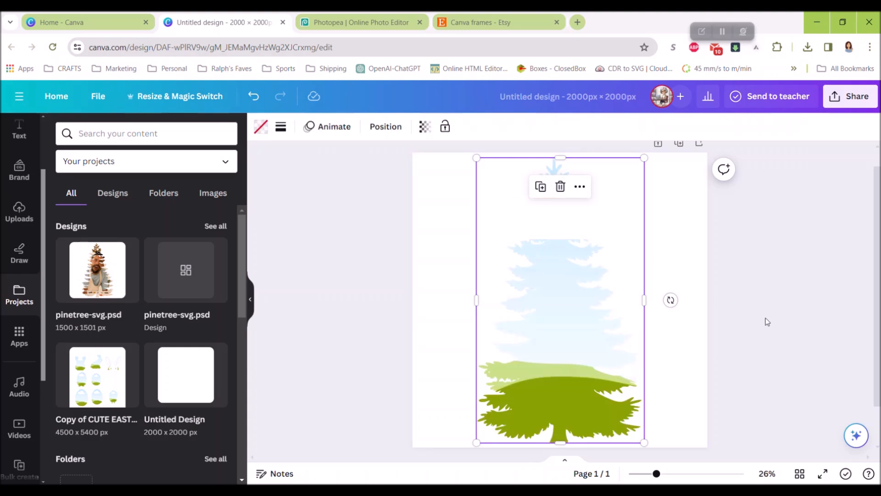
left_click(563, 256)
- Show stock photos for "black and white silhouettes" and fill the tree frame with the cloudy mountain photo with sun rays
scroll(13, 193, "up", 3)
left_click(15, 184)
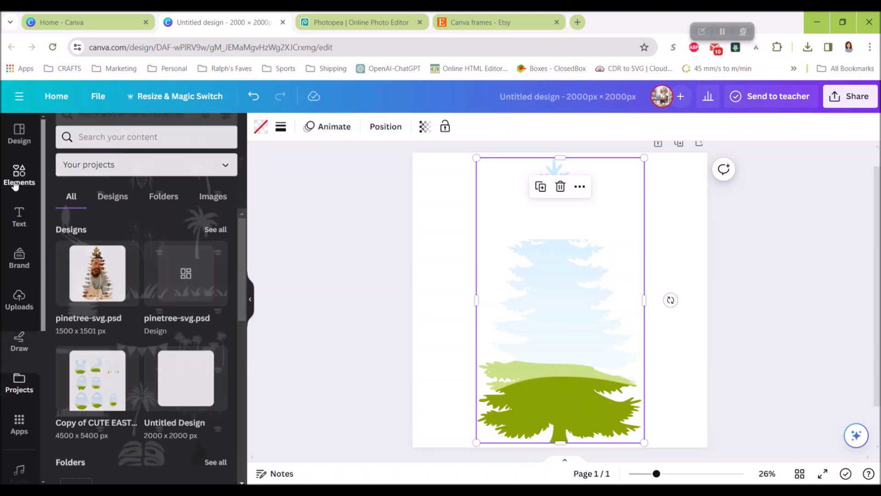
left_click(133, 163)
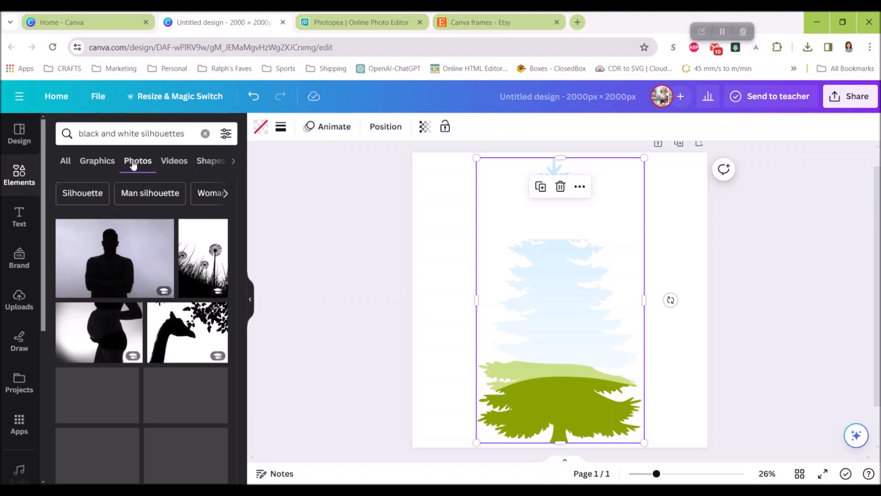
scroll(137, 321, "down", 3)
left_click_drag(124, 330, 592, 316)
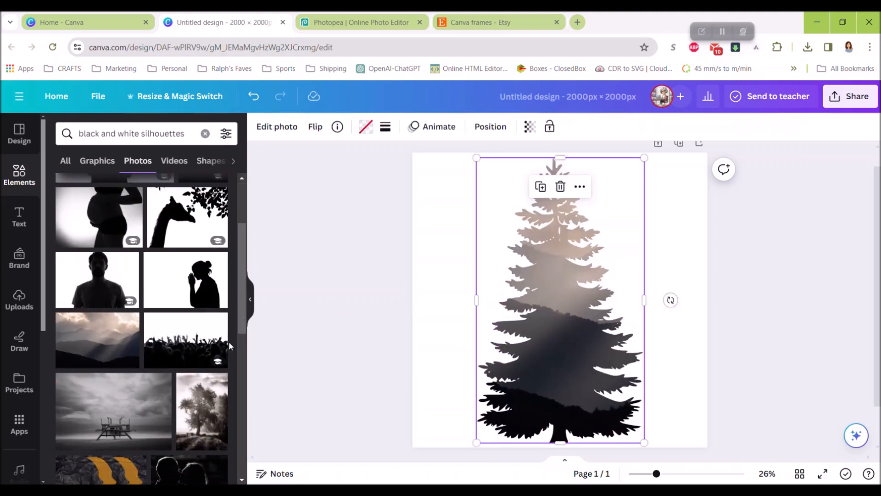
- Test the tree frame with the dark photo of two backlit people, followed by the grey palm trees photo
scroll(216, 331, "down", 3)
left_click_drag(175, 371, 569, 349)
scroll(72, 342, "down", 4)
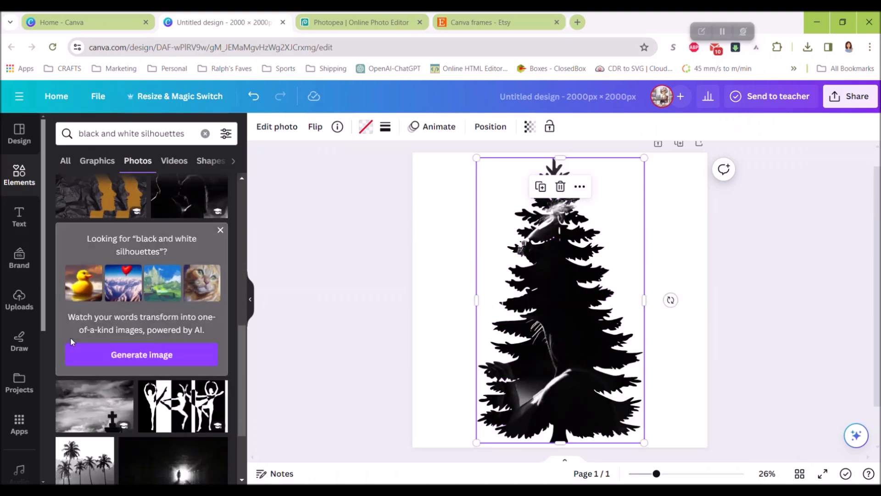
scroll(72, 342, "down", 3)
left_click_drag(75, 349, 553, 330)
scroll(159, 319, "down", 5)
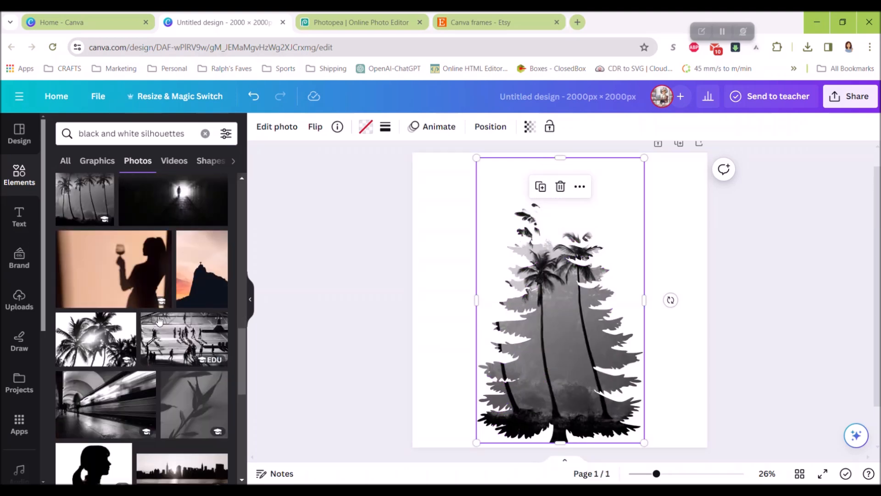
- Replace the frame's photo with the sunset photo of a statue on a dark mountain peak and select the frame
left_click_drag(202, 270, 547, 307)
left_click(363, 301)
left_click(564, 282)
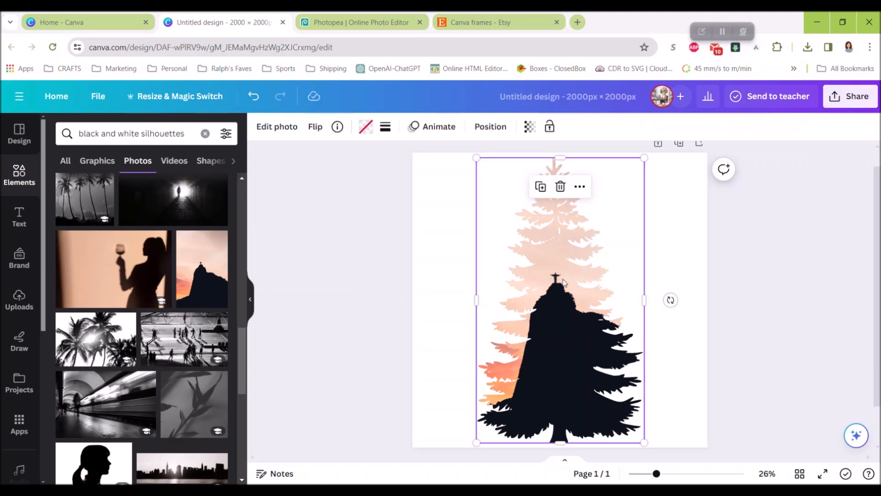
- Try a light peach photo color as the tree frame's fill, then reset it to no color
left_click(366, 126)
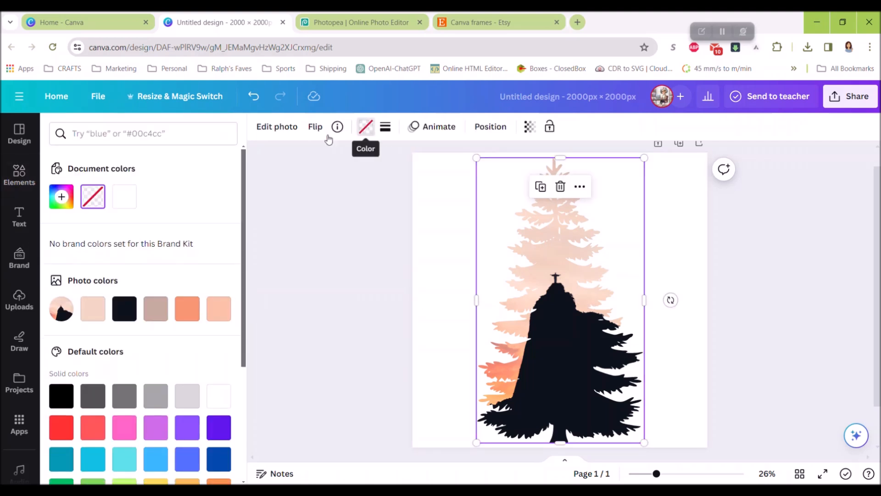
left_click(92, 308)
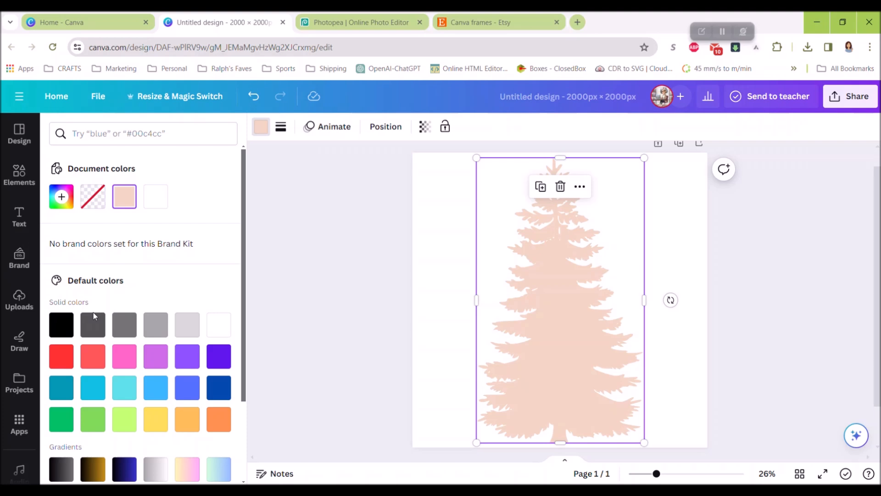
left_click(93, 197)
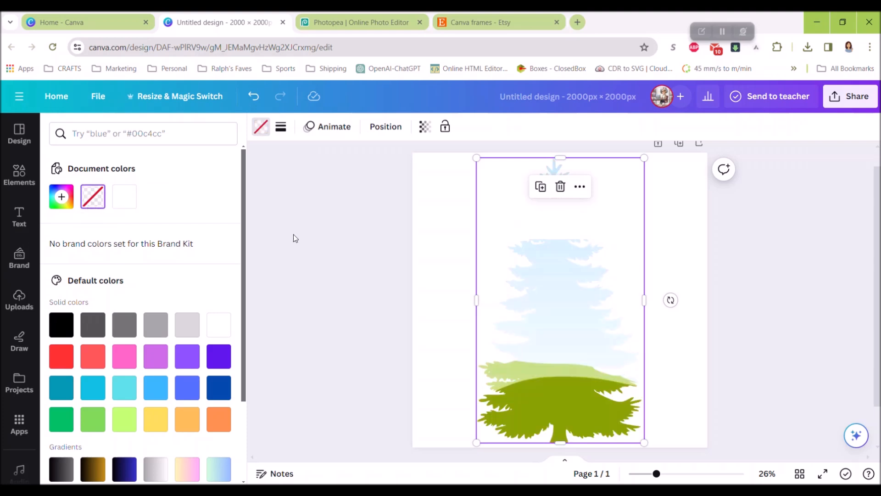
key("Escape")
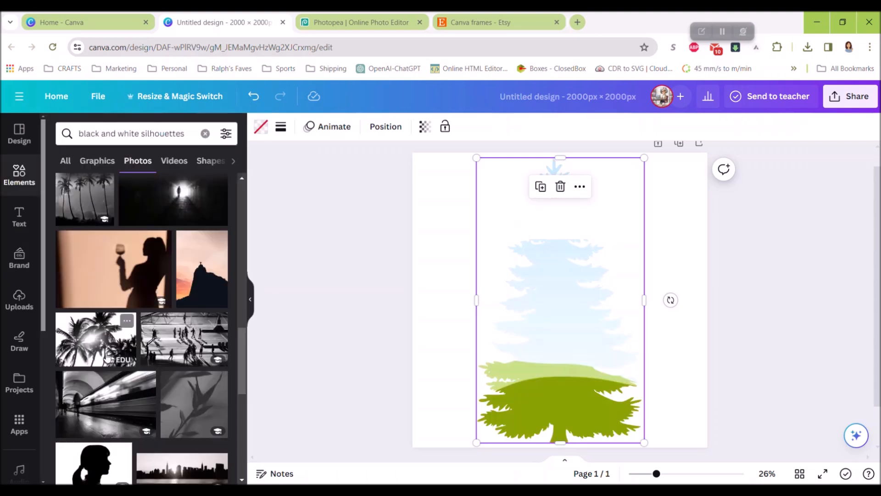
- Test the frame with the photos of silhouetted hands, a woman with raised arms and a curly-haired head
scroll(81, 241, "down", 3)
left_click_drag(186, 411, 560, 321)
scroll(183, 299, "down", 4)
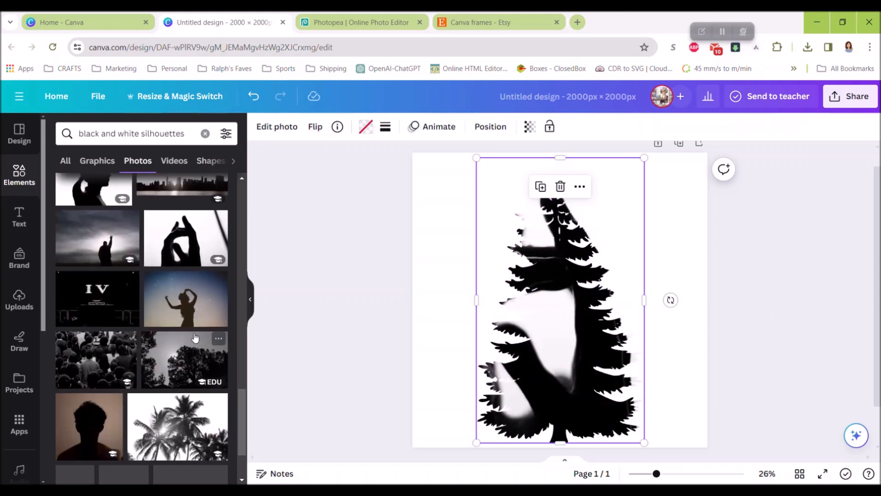
left_click_drag(184, 299, 546, 302)
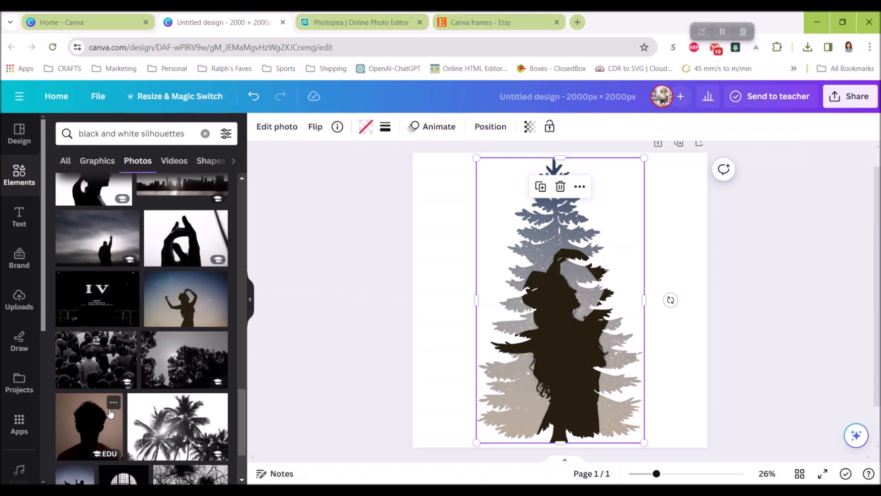
left_click_drag(99, 415, 560, 321)
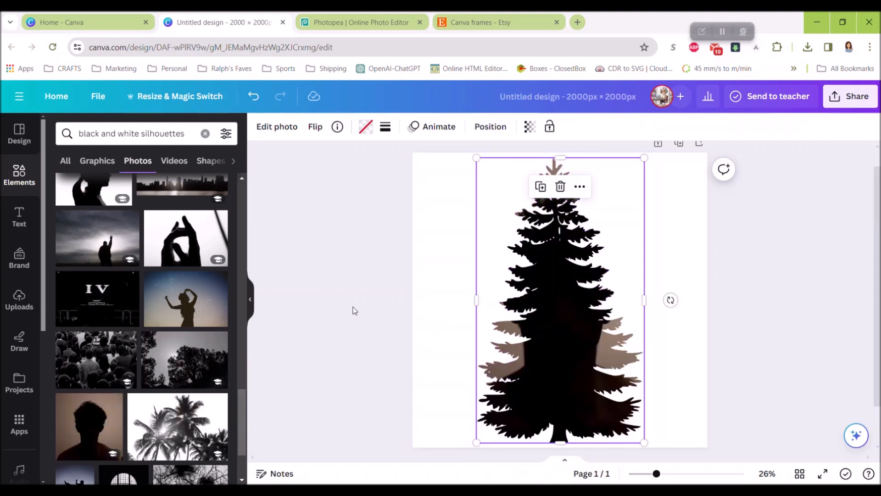
- Replace the photo in the tree frame with the black cat photo from further down the results
scroll(355, 311, "down", 1)
scroll(238, 324, "down", 3)
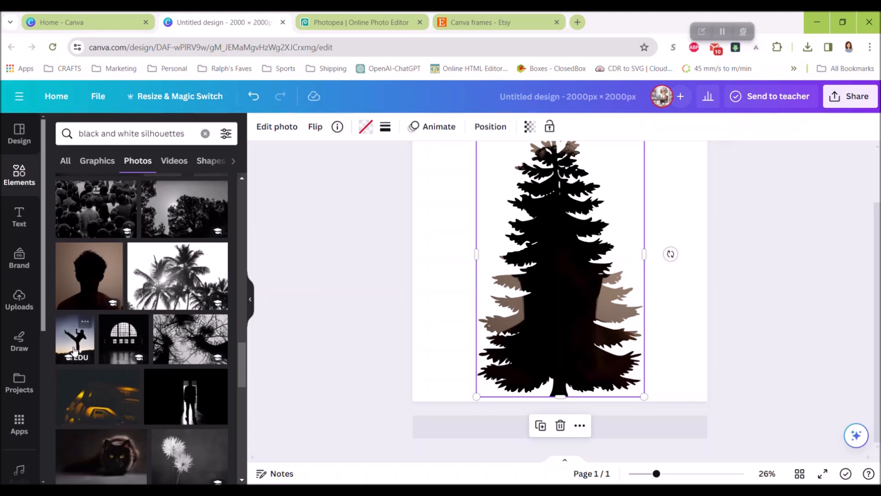
scroll(155, 389, "down", 3)
left_click_drag(152, 271, 553, 284)
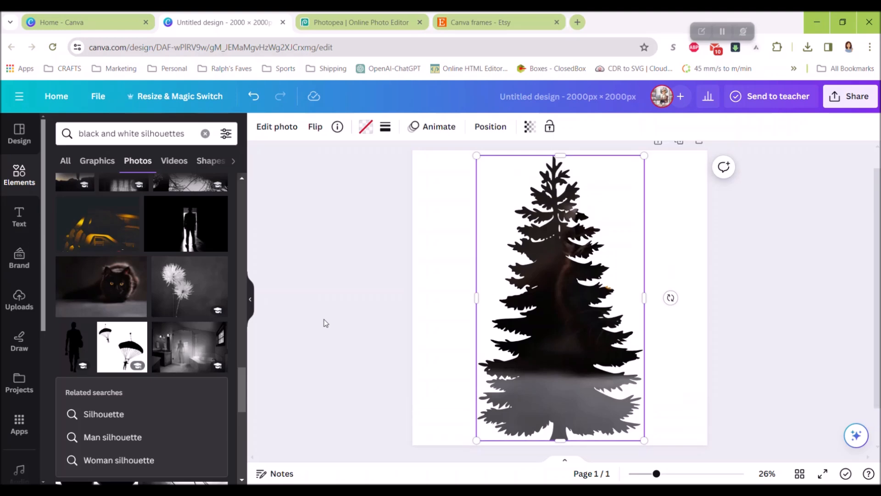
- Fill the tree frame with the black and white dandelion photo from the start of the results and deselect it
scroll(173, 321, "down", 5)
scroll(169, 307, "up", 10)
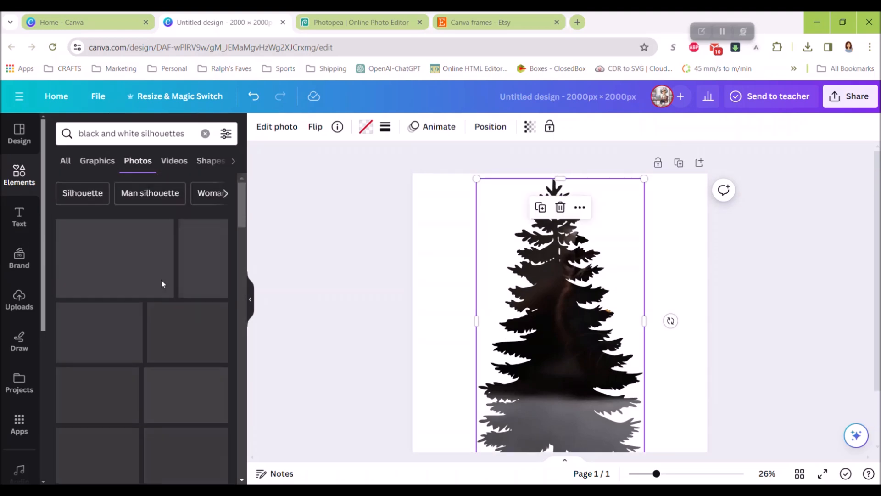
left_click_drag(213, 273, 532, 298)
left_click(404, 291)
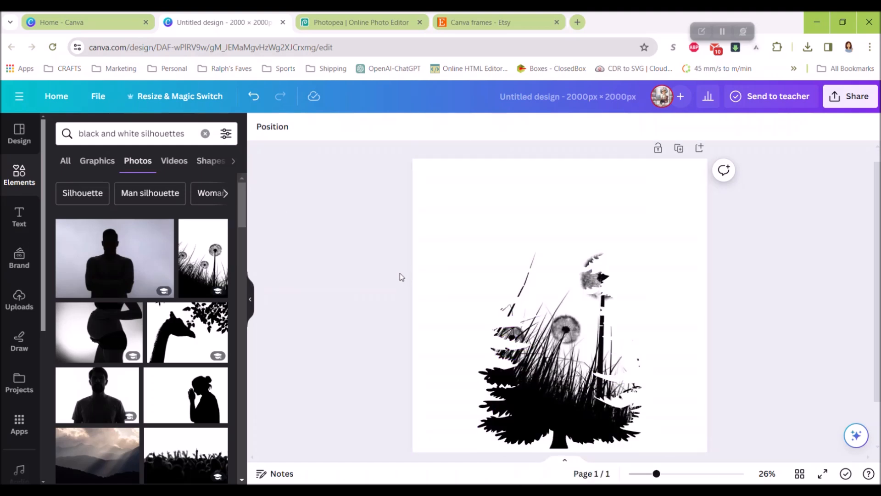
- Add a solid border with a weight of 8 around the dandelion-filled tree frame
scroll(400, 276, "down", 1)
left_click(546, 297)
left_click(385, 127)
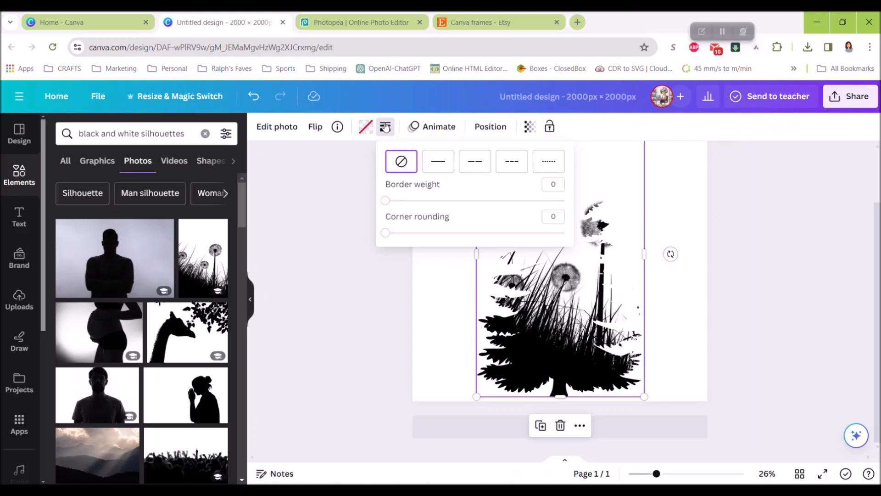
left_click(434, 172)
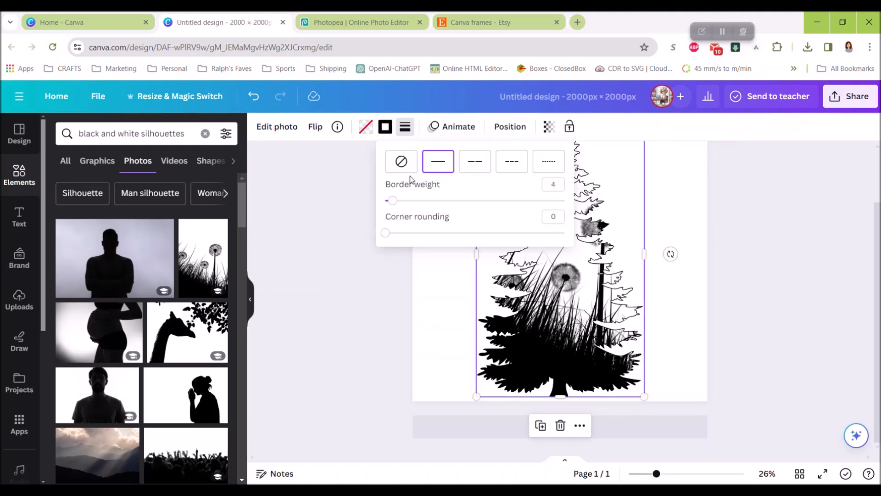
left_click_drag(395, 201, 400, 202)
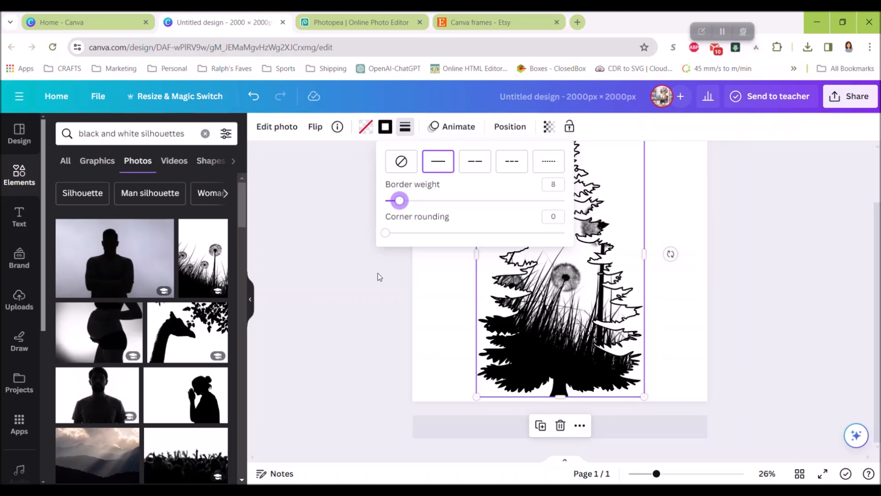
left_click(382, 279)
- Change the tree frame's border color to the light grey from the photo colors
scroll(388, 286, "up", 1)
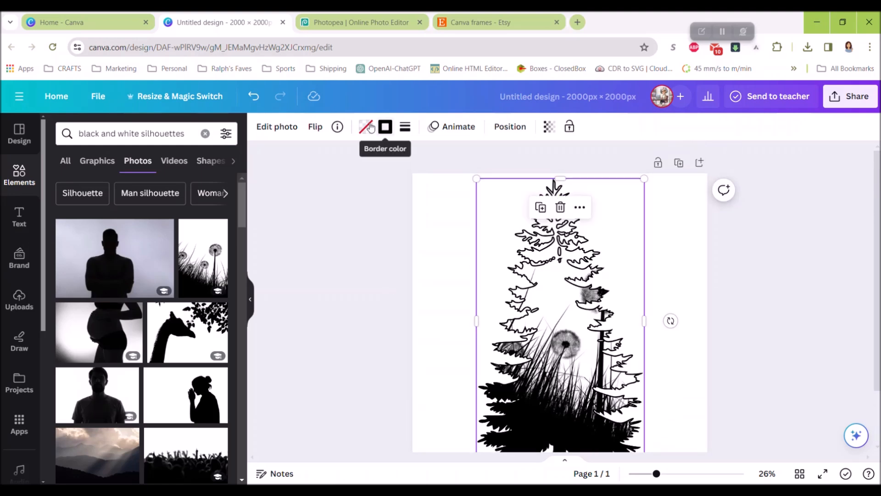
left_click(385, 127)
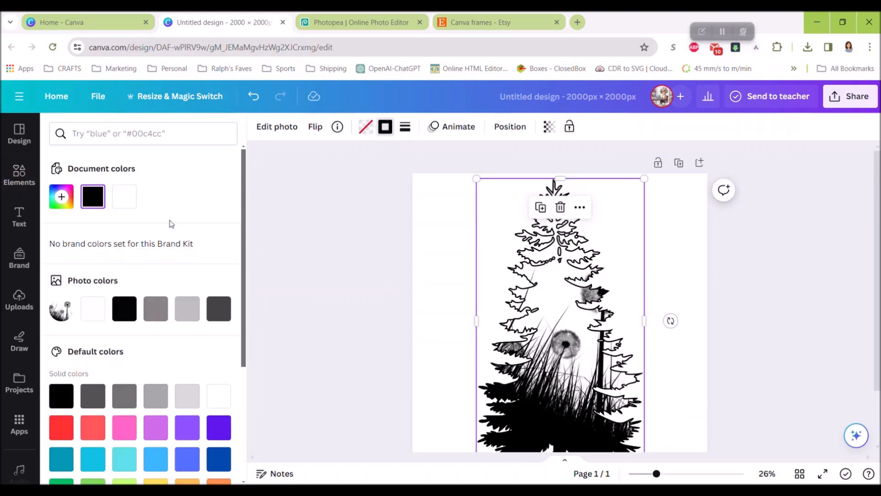
left_click(188, 309)
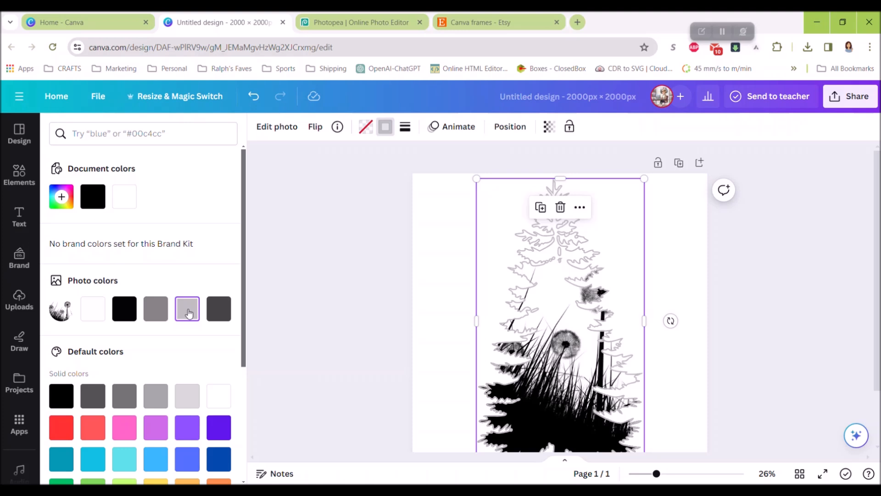
- Add the photo of sun rays over mountains as a full-page background and send it to the back behind the tree frame
left_click(507, 268)
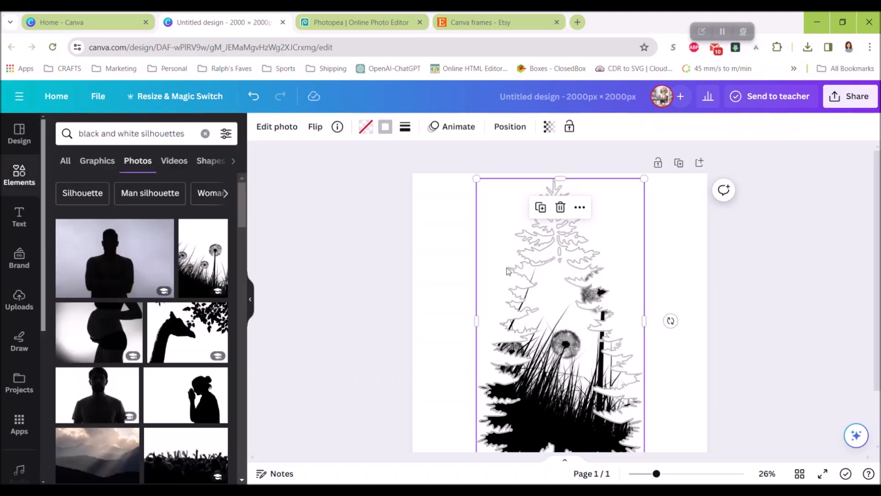
left_click(384, 258)
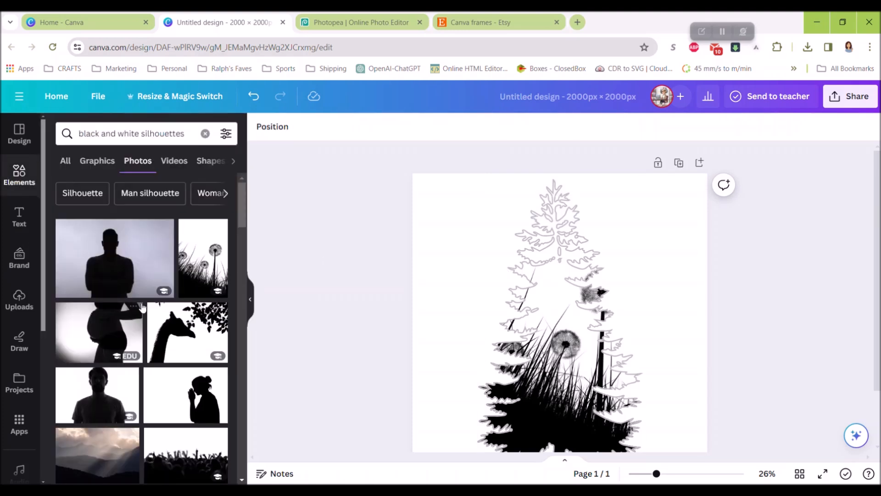
scroll(130, 331, "down", 3)
left_click_drag(87, 353, 427, 244)
right_click(455, 293)
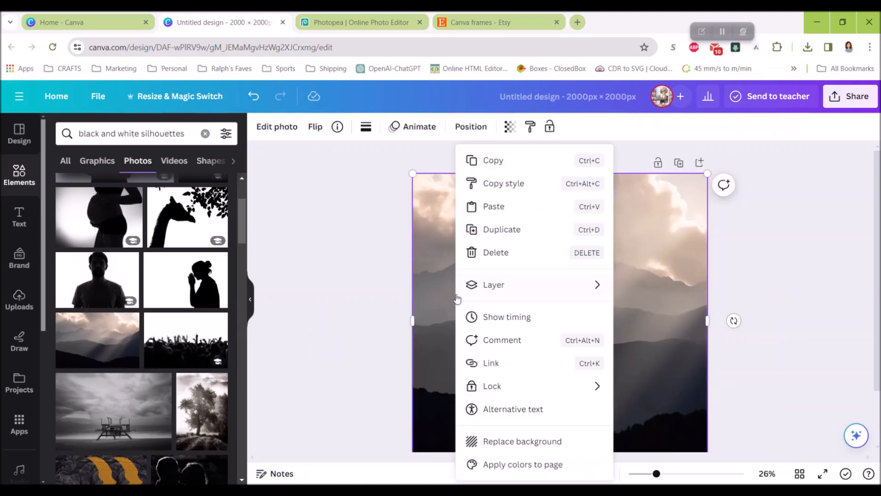
mouse_move(491, 288)
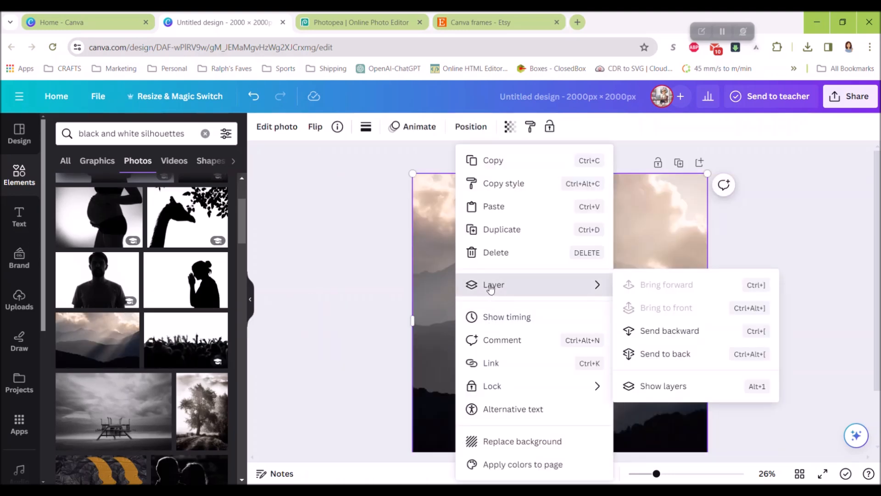
left_click(675, 354)
- Scale down the dandelion-filled tree frame and place it in the lower-left part of the mountain photo
left_click(576, 404)
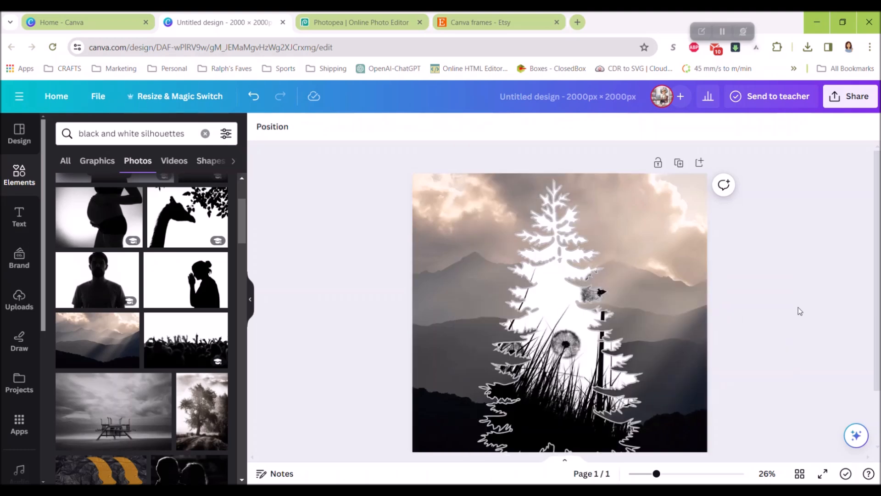
left_click_drag(576, 404, 522, 398)
left_click_drag(420, 167, 464, 230)
left_click_drag(514, 405, 476, 382)
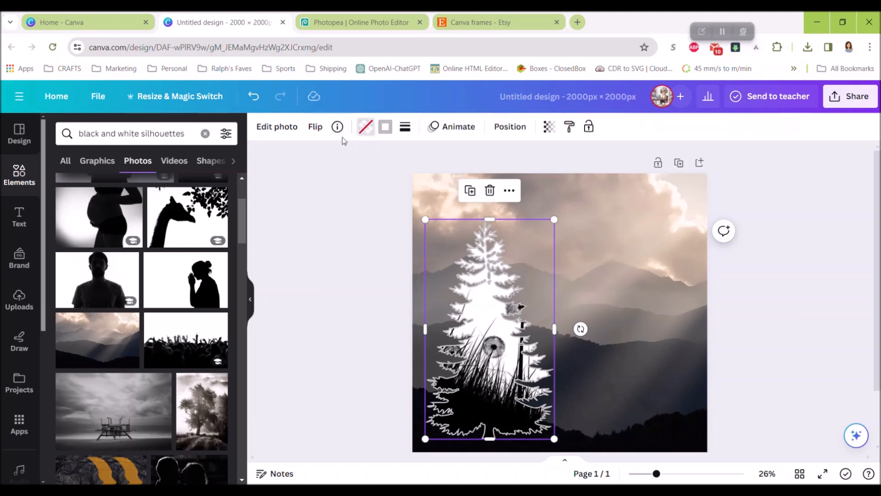
- Fill the tree frame with solid black and remove its border
left_click(365, 127)
left_click(124, 342)
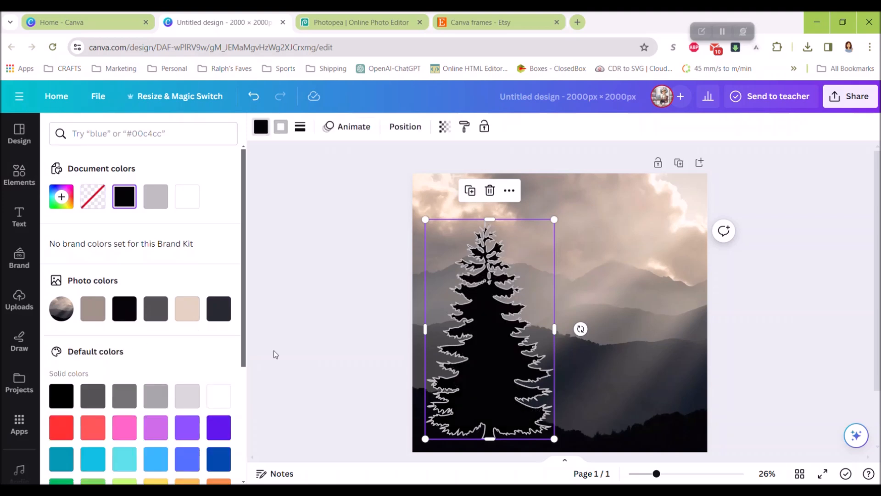
left_click(280, 128)
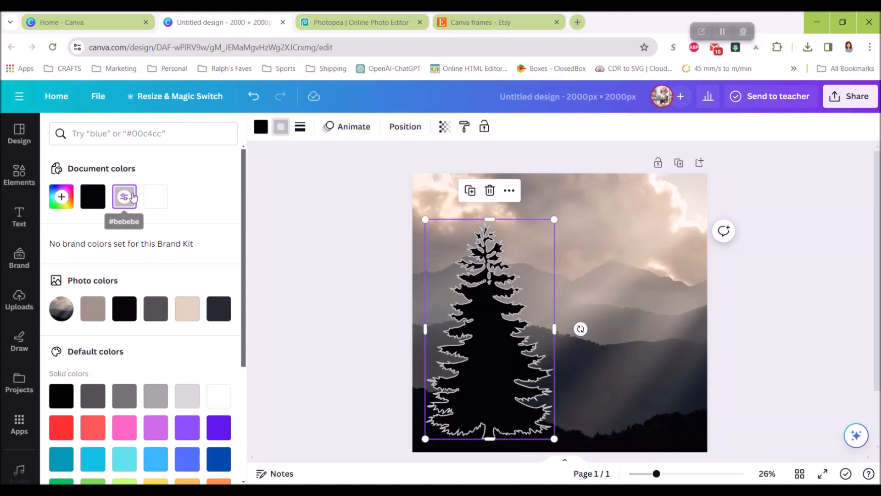
left_click(300, 126)
left_click(316, 160)
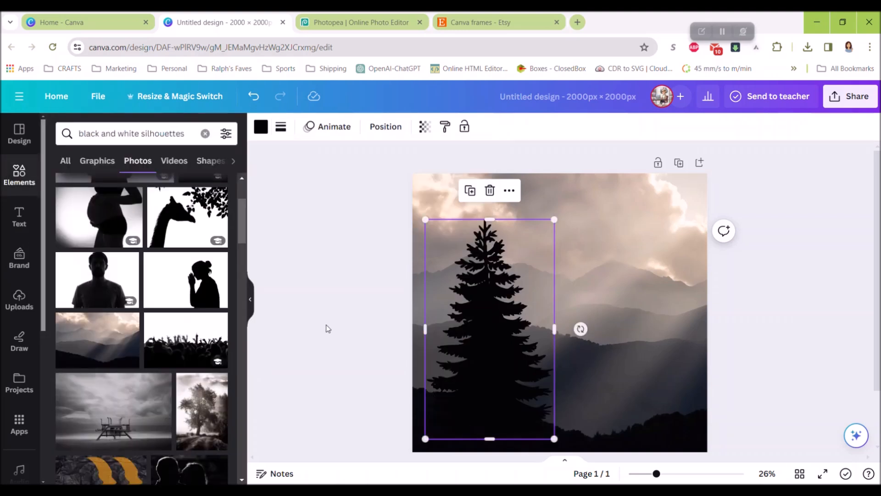
- Duplicate the black tree, shrink the copy and place it so that it overlaps the original's right side
left_click_drag(485, 370, 544, 365)
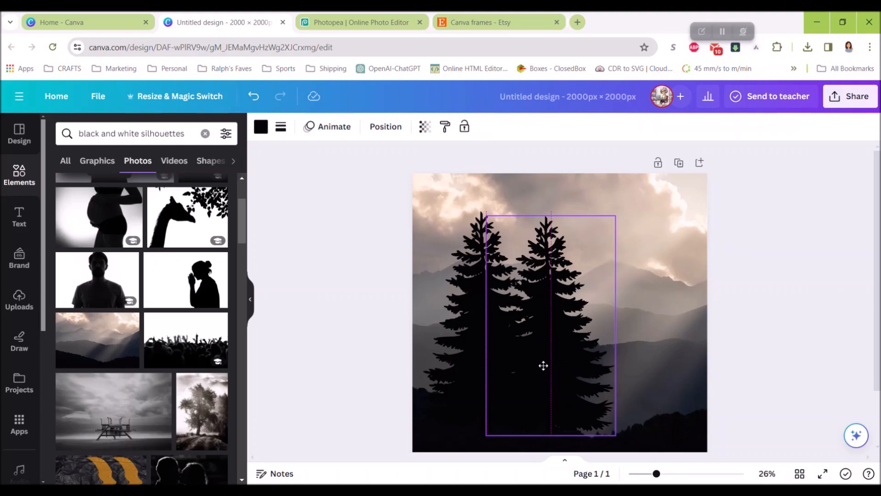
left_click_drag(615, 215, 579, 277)
left_click_drag(534, 342, 547, 336)
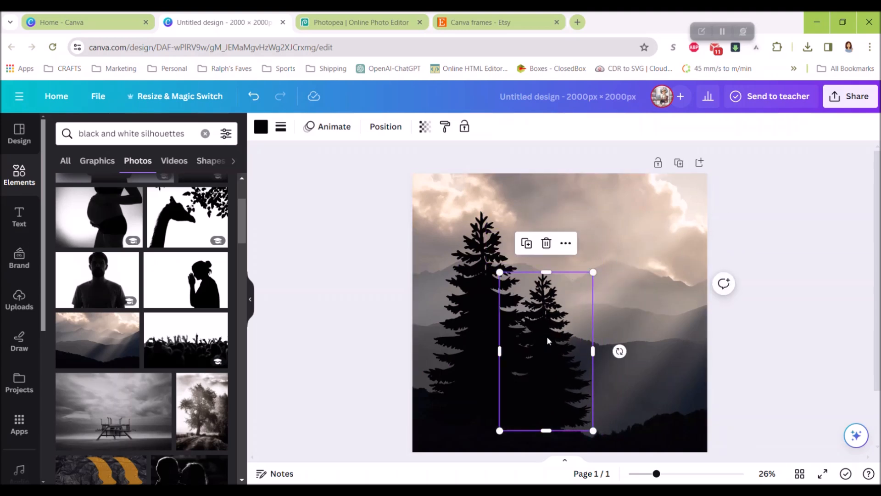
- Duplicate the small tree as a slightly larger third tree to its right, and shift the two existing trees left
key("ctrl+d")
left_click_drag(621, 399, 596, 353)
left_click_drag(551, 280, 520, 265)
left_click_drag(590, 339, 595, 338)
left_click(464, 311)
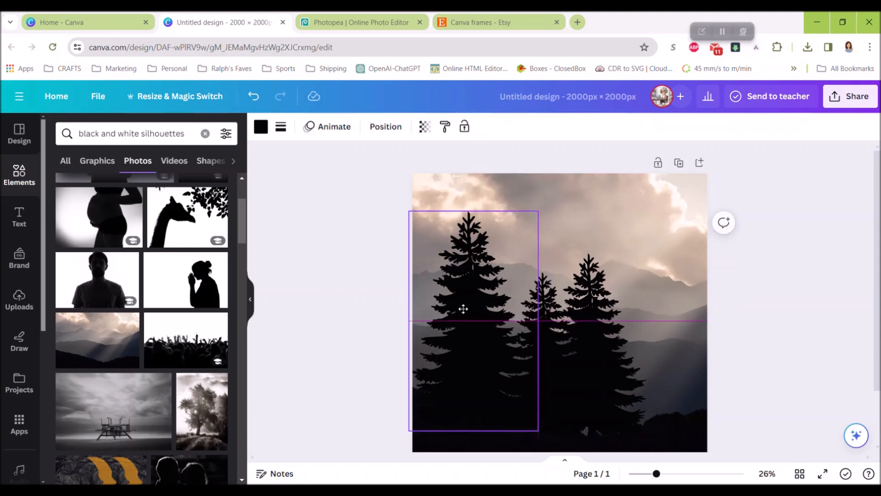
left_click_drag(549, 299, 530, 310)
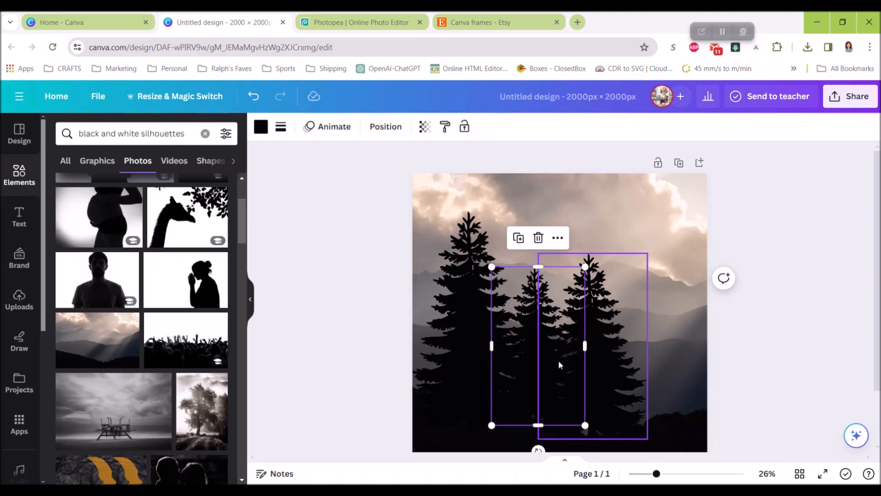
- Duplicate the small tree and enlarge the copy into the tallest tree at the page's right edge
key("ctrl+d")
left_click_drag(536, 355, 642, 320)
left_click_drag(696, 397, 719, 437)
left_click_drag(646, 370, 639, 324)
left_click_drag(711, 395, 739, 435)
left_click_drag(640, 373, 649, 382)
- Remove the black fill from the leftmost tree frame and position the frame against the page's left edge
left_click(474, 327)
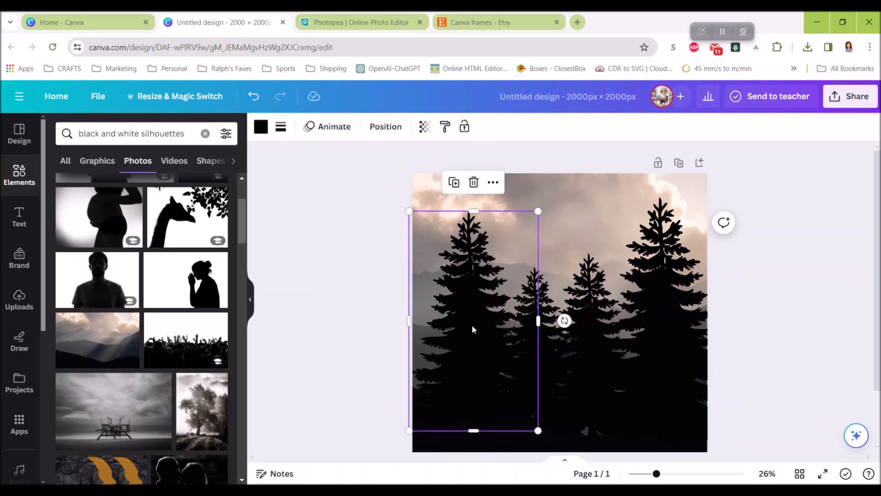
left_click(261, 127)
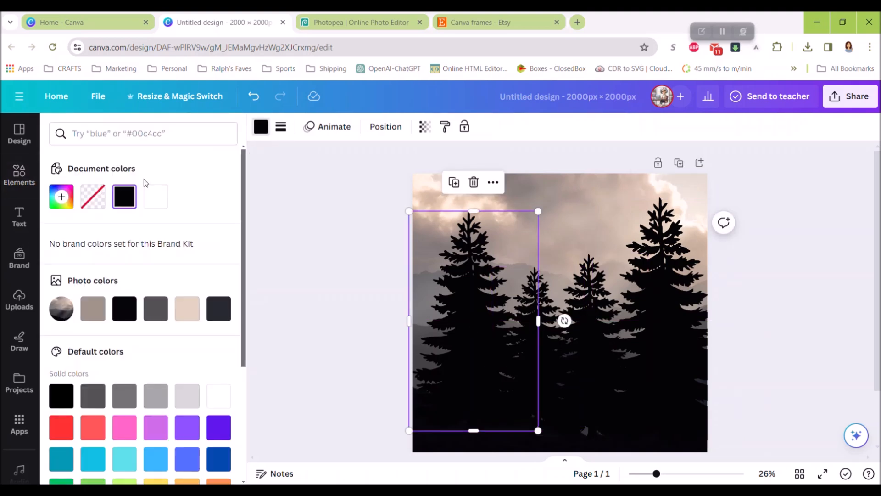
left_click_drag(466, 333, 477, 305)
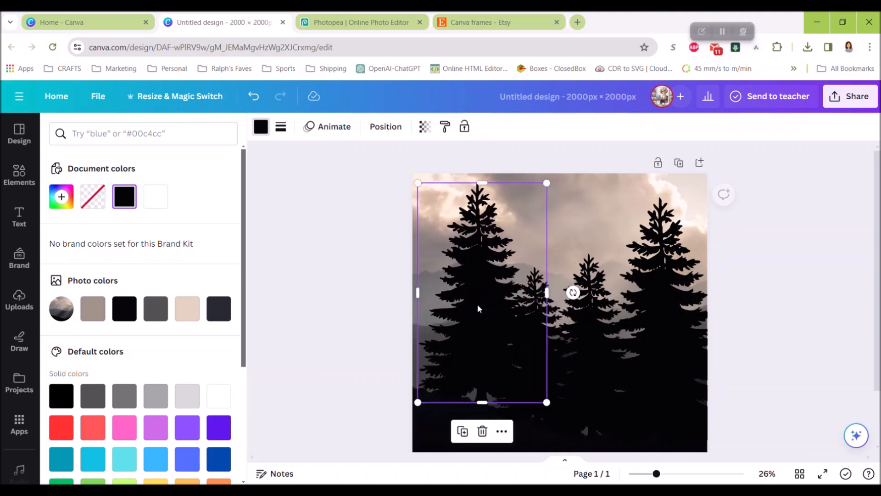
left_click(93, 201)
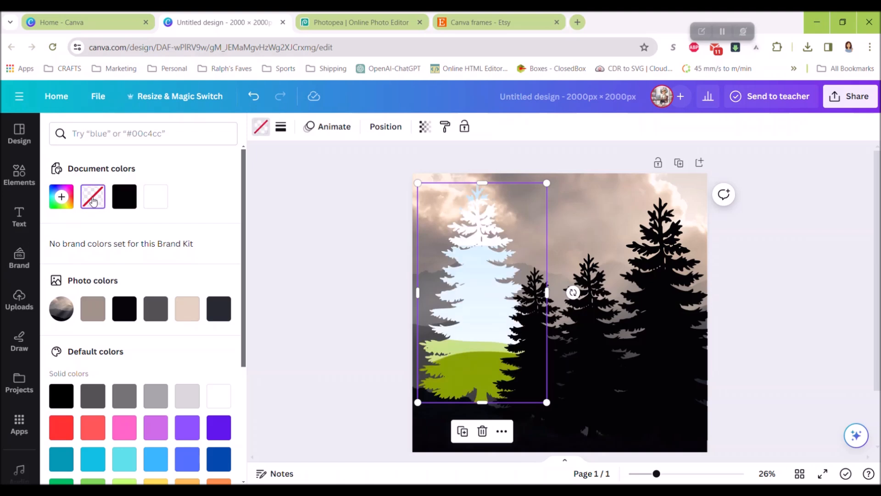
left_click_drag(483, 343, 468, 369)
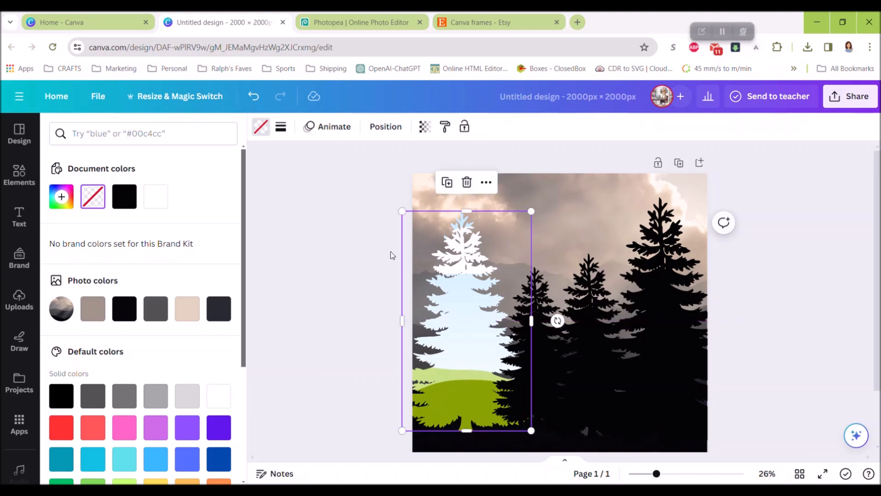
left_click(260, 127)
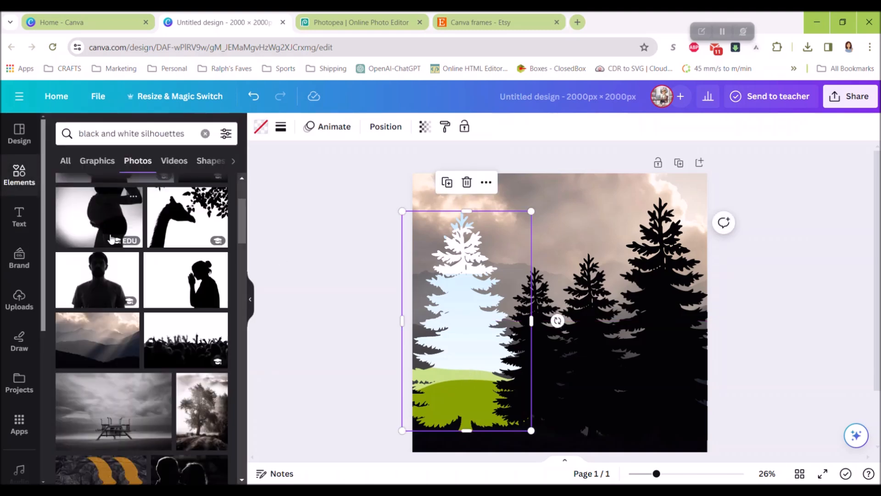
- Clear the element search and fill the leftmost tree frame with the recently used photo of a hand in rainbow light
scroll(99, 340, "down", 10)
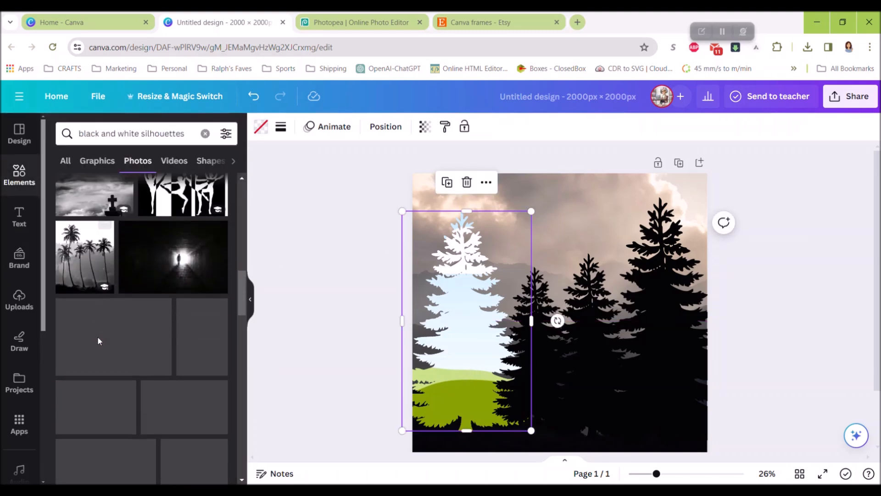
scroll(138, 229, "up", 5)
left_click(204, 133)
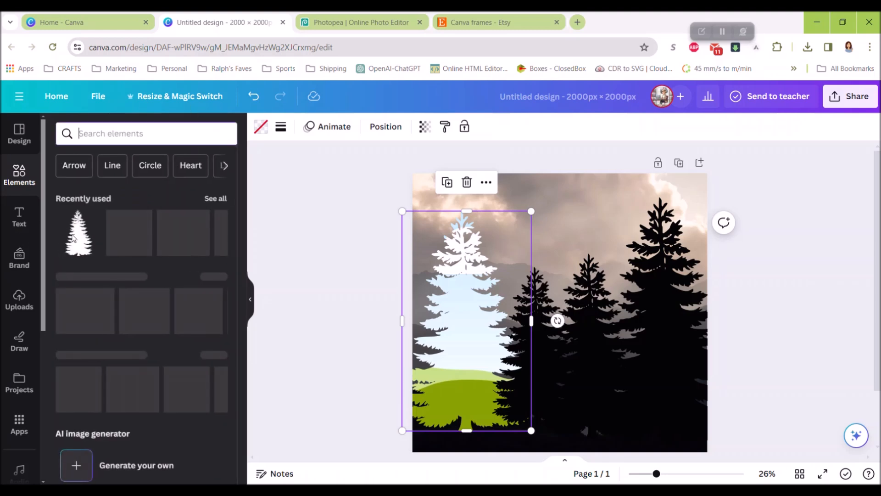
left_click(215, 198)
scroll(172, 309, "down", 4)
left_click_drag(114, 263, 466, 349)
- Fine-tune the tree arrangement by moving the trees up over the mountain background, then deselect everything
left_click_drag(529, 354, 521, 367)
left_click(582, 358)
left_click_drag(584, 303, 583, 253)
mouse_move(667, 286)
left_mouse_down()
mouse_move(678, 262)
mouse_move(667, 274)
left_mouse_up()
left_click_drag(577, 302, 579, 332)
left_click(476, 329)
left_click_drag(476, 330, 477, 291)
left_click(325, 310)
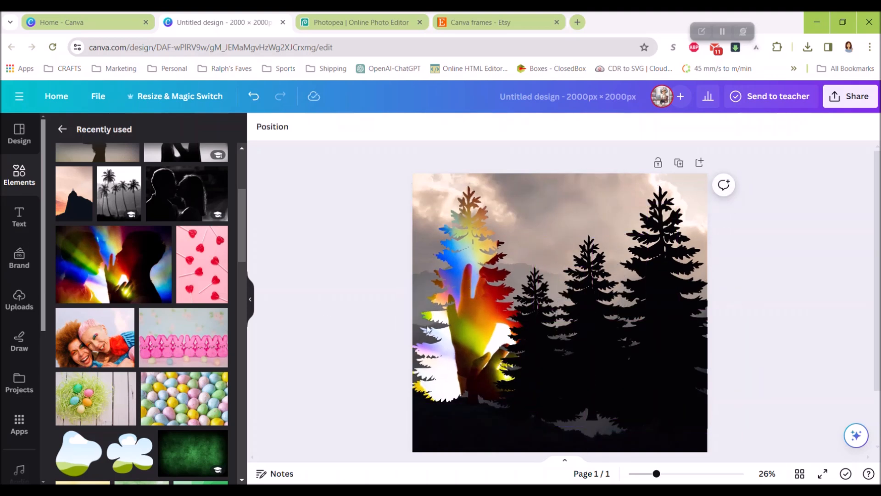
- Delete the rainbow photo, all the tree frames and the mountain background to leave the page blank
left_click(479, 351)
key("Delete")
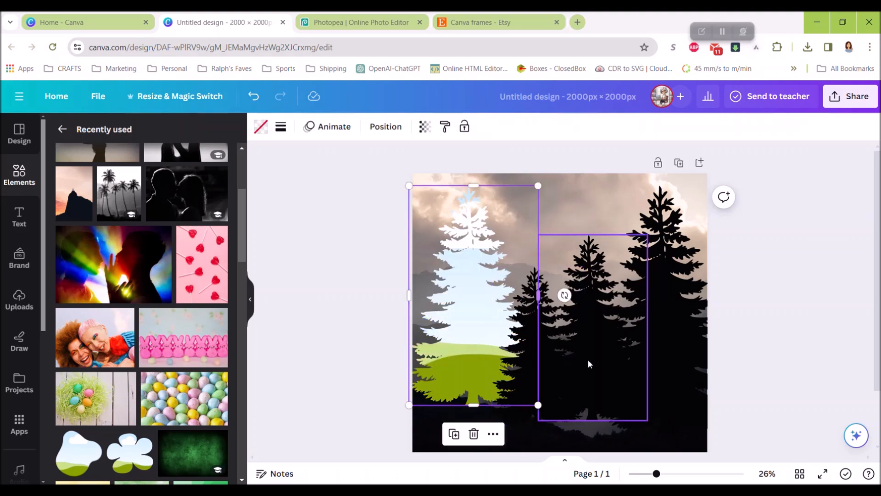
left_click(563, 359)
key("Delete")
left_click(548, 343)
key("Delete")
left_click(484, 343)
key("Delete")
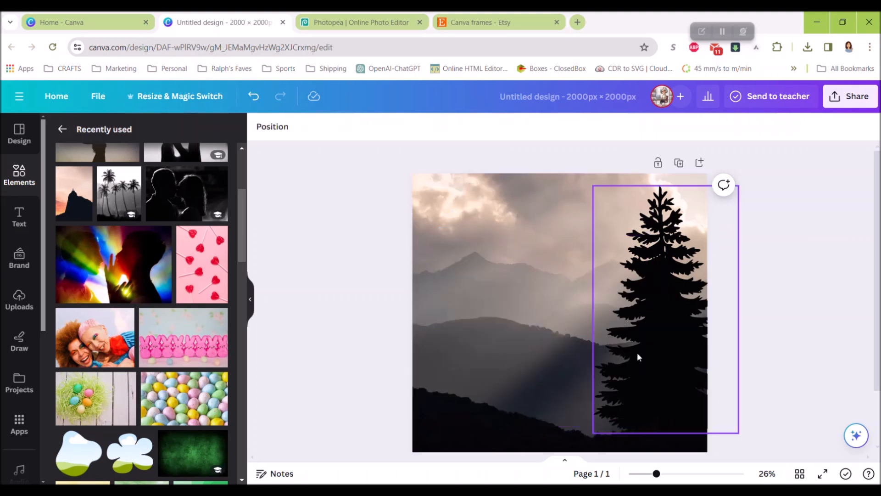
left_click(655, 351)
key("Delete")
left_click(549, 339)
key("Delete")
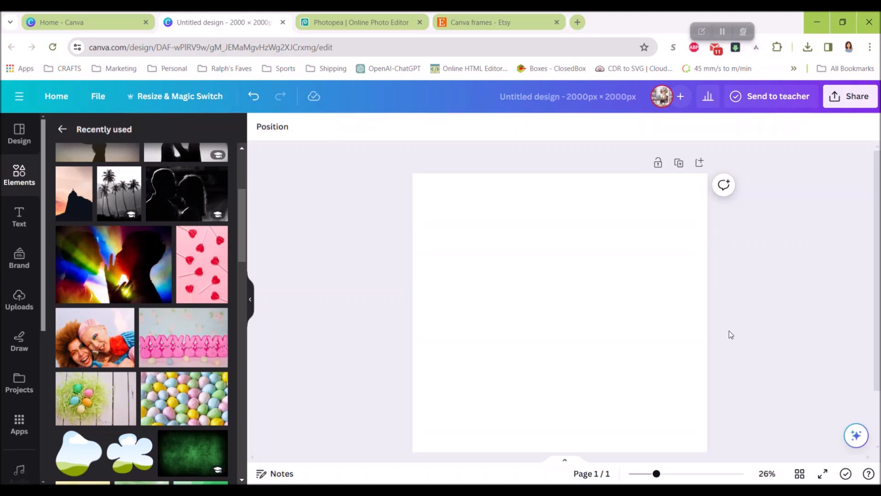
- Search the elements for "black and white silhouettes" and browse the graphics results for a shape to use
scroll(716, 274, "down", 1)
scroll(753, 290, "up", 1)
left_click(19, 177)
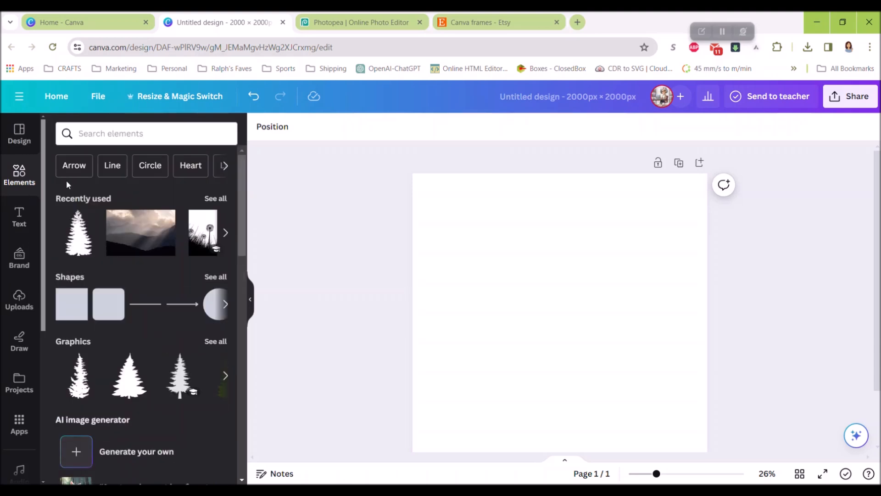
left_click(105, 134)
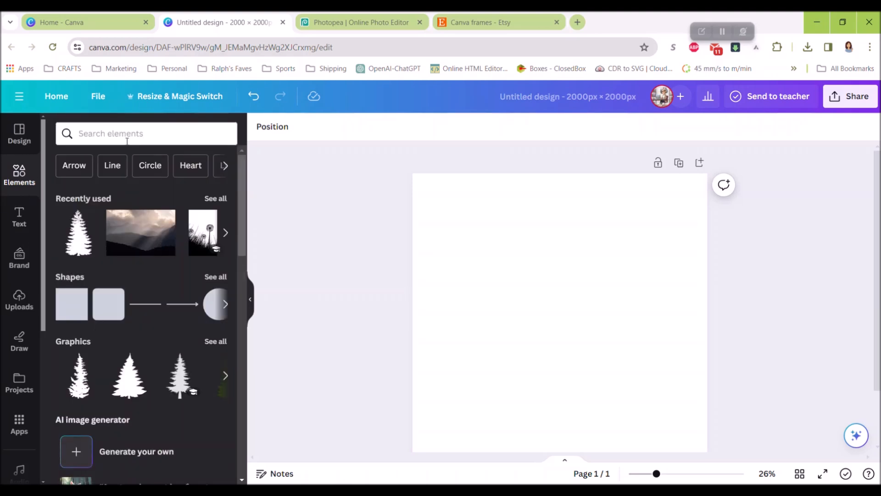
type("silhouette")
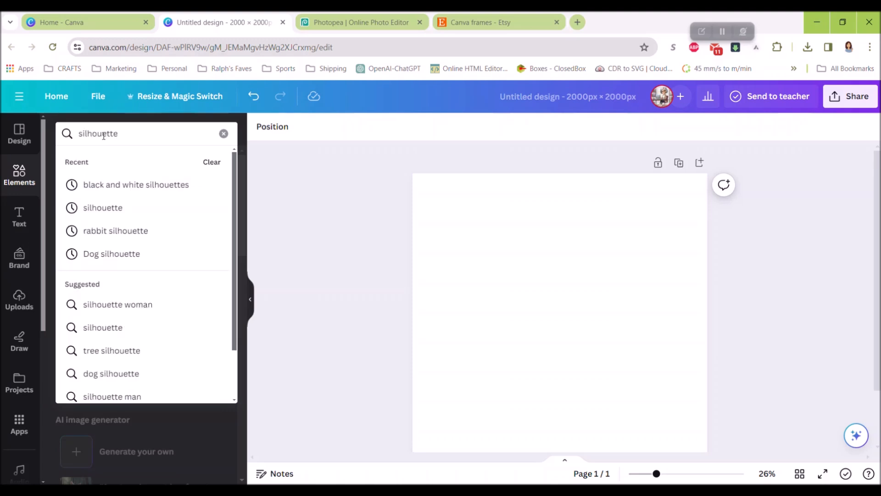
left_click(128, 186)
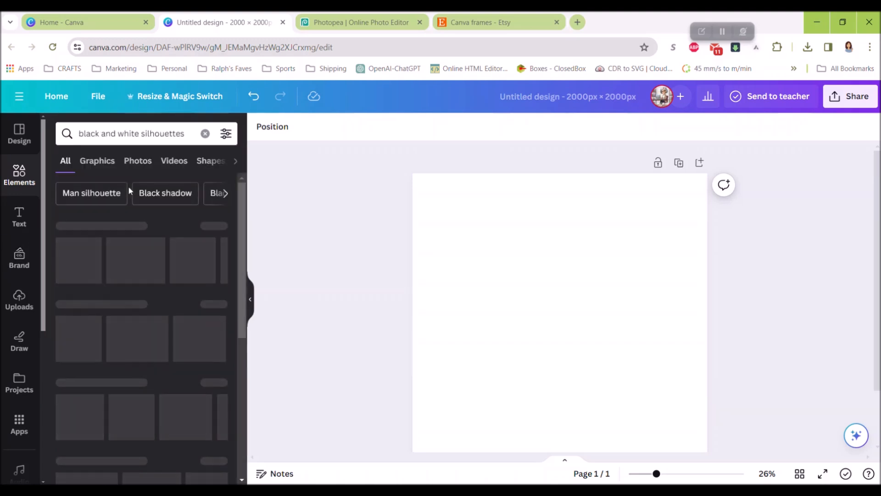
left_click(213, 231)
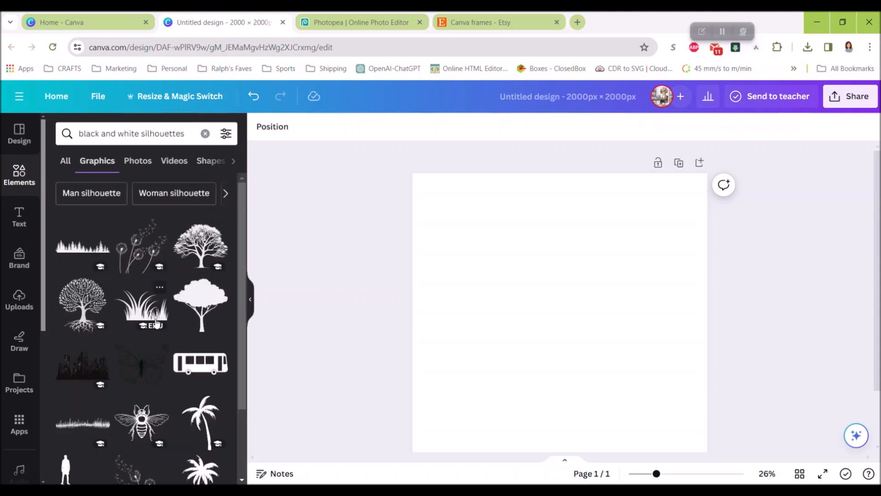
scroll(157, 323, "down", 6)
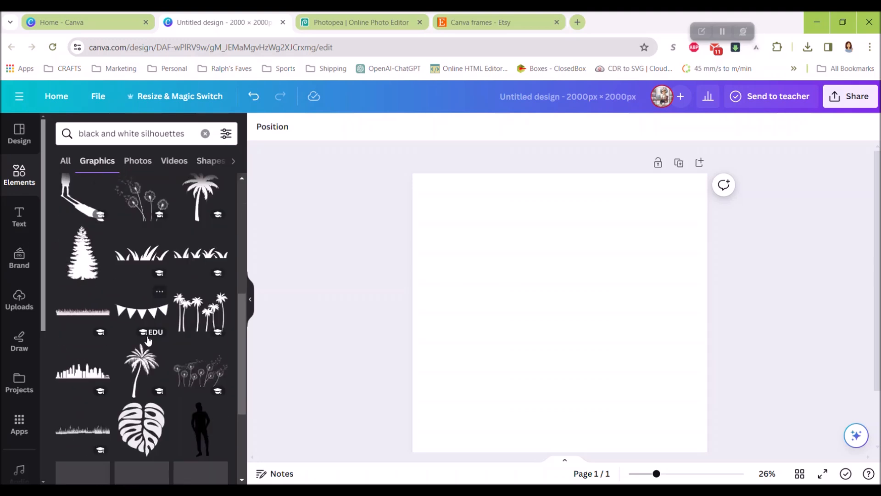
scroll(148, 339, "down", 4)
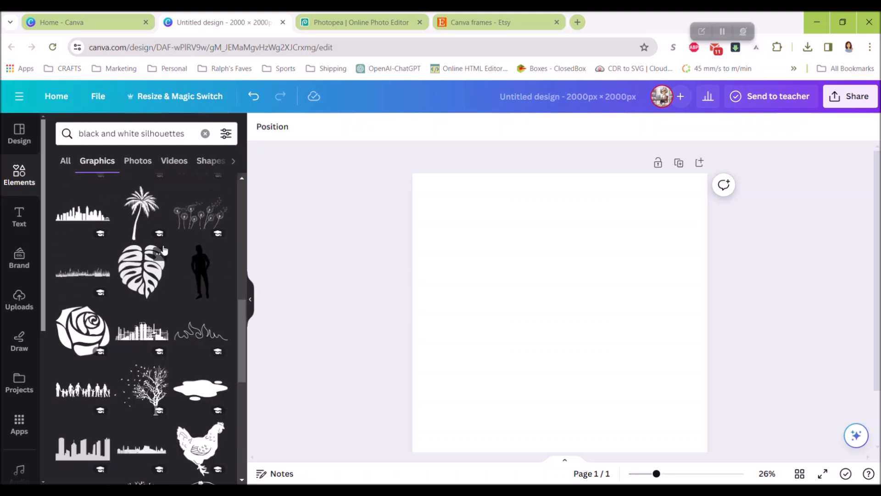
- Search the graphics for "rabbit silhouette"
triple_click(131, 133)
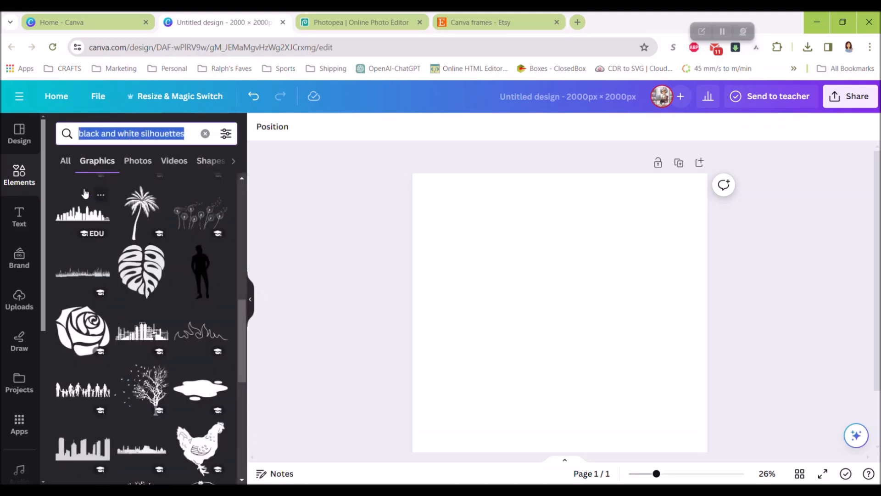
type("rabbit ")
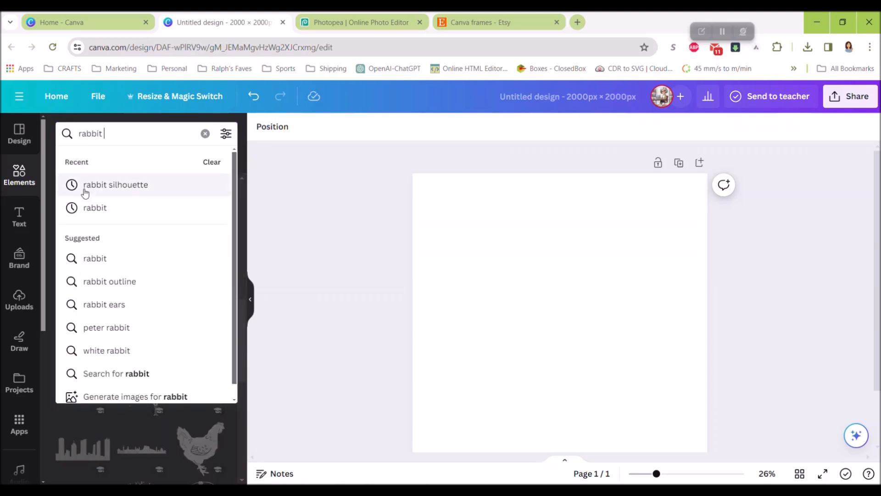
type("silhouette")
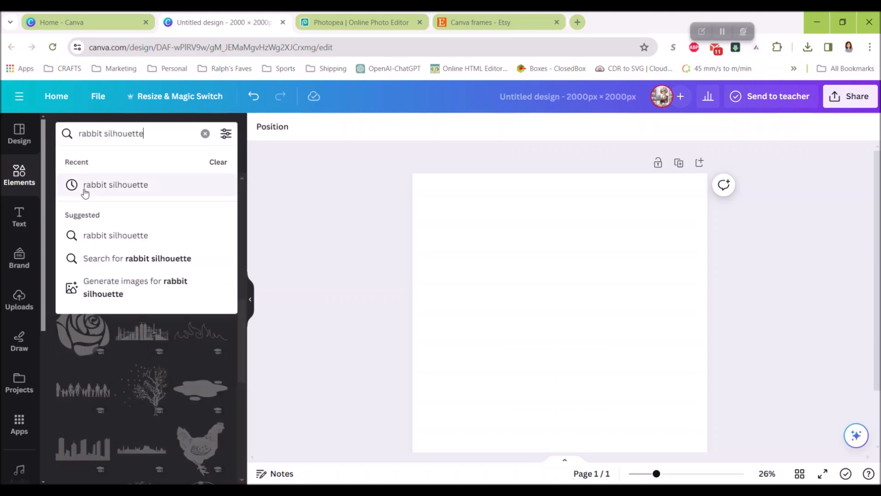
key("Return")
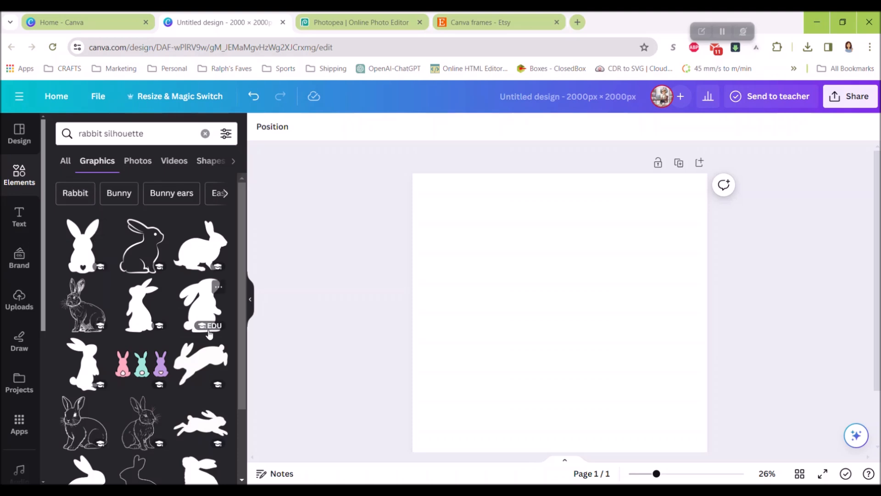
- Add the rabbit silhouette with the heart-shaped tail and enlarge it to nearly the full height of the page
scroll(99, 220, "down", 2)
left_click(84, 197)
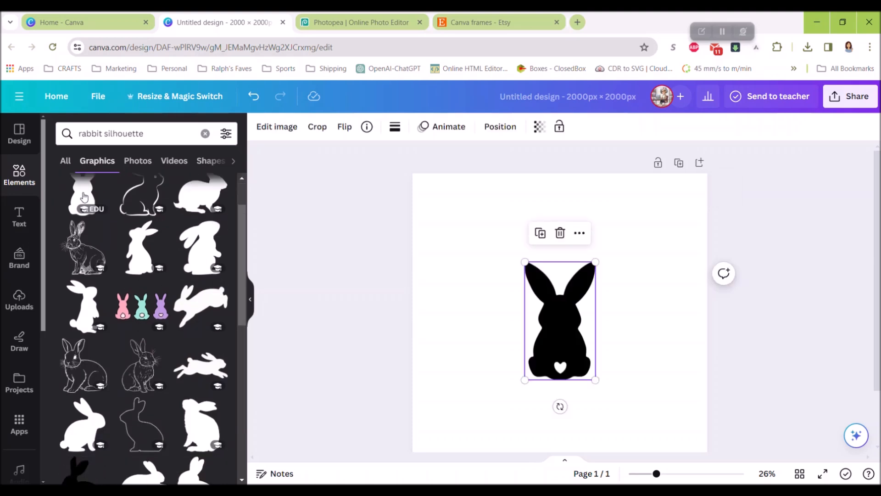
left_click_drag(521, 257, 436, 200)
mouse_move(596, 379)
left_mouse_down()
mouse_move(617, 414)
mouse_move(650, 440)
mouse_move(591, 371)
left_mouse_up()
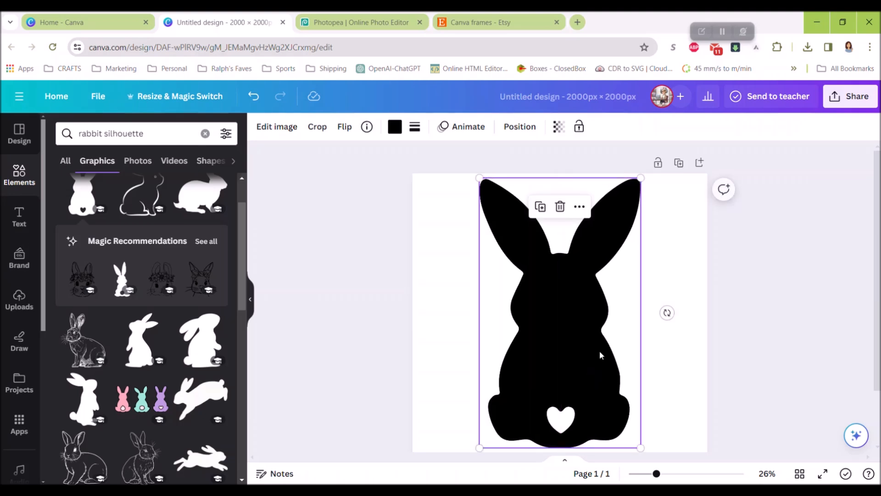
- Download the rabbit design as an SVG file named bunnyheart in the Downloads folder
left_click(848, 99)
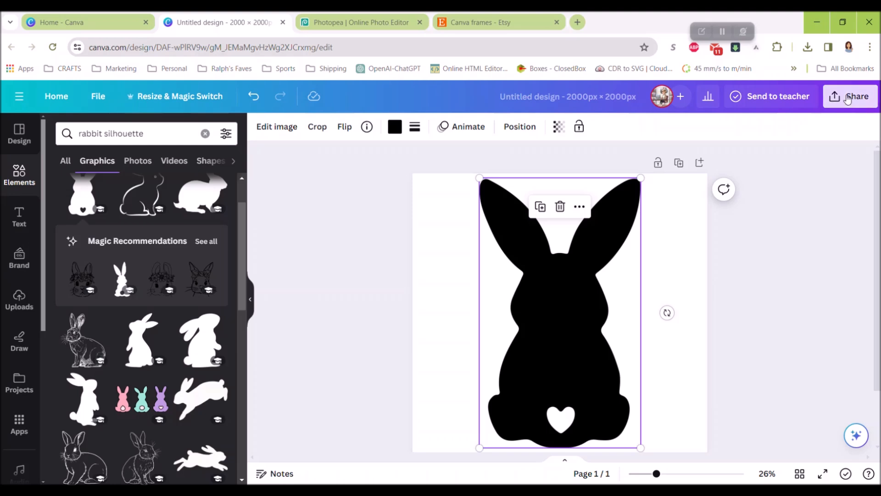
left_click(694, 387)
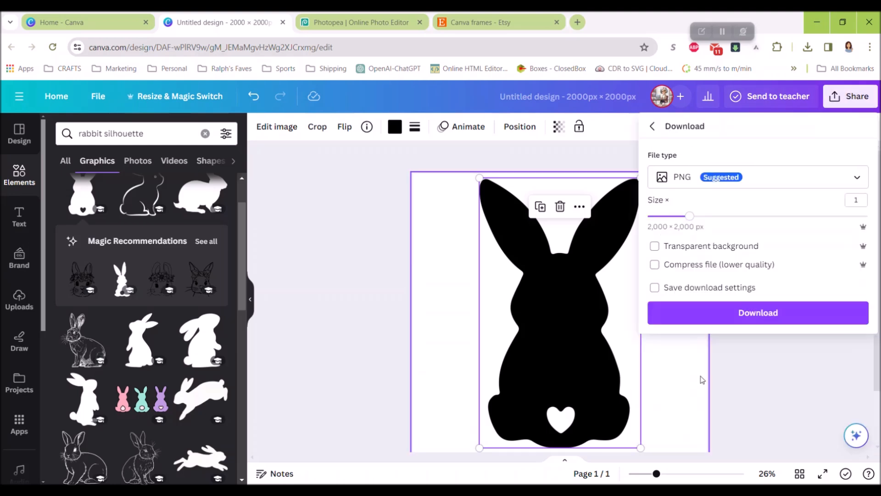
left_click(727, 184)
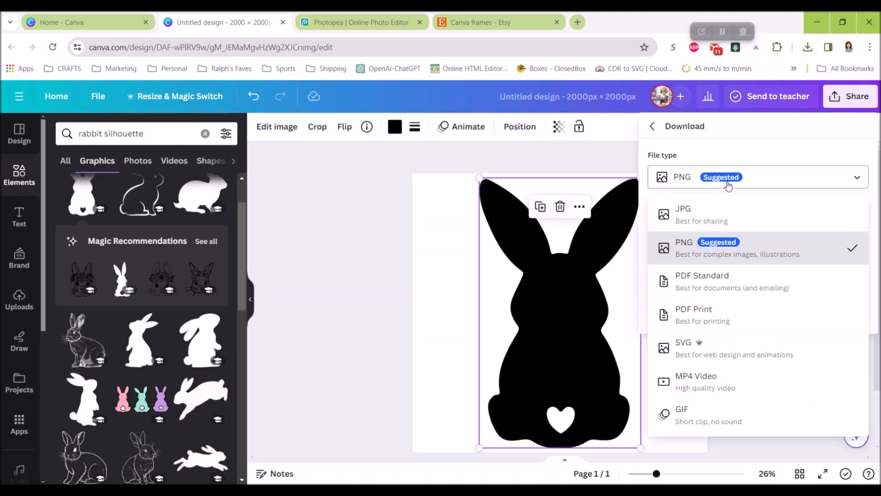
left_click(724, 344)
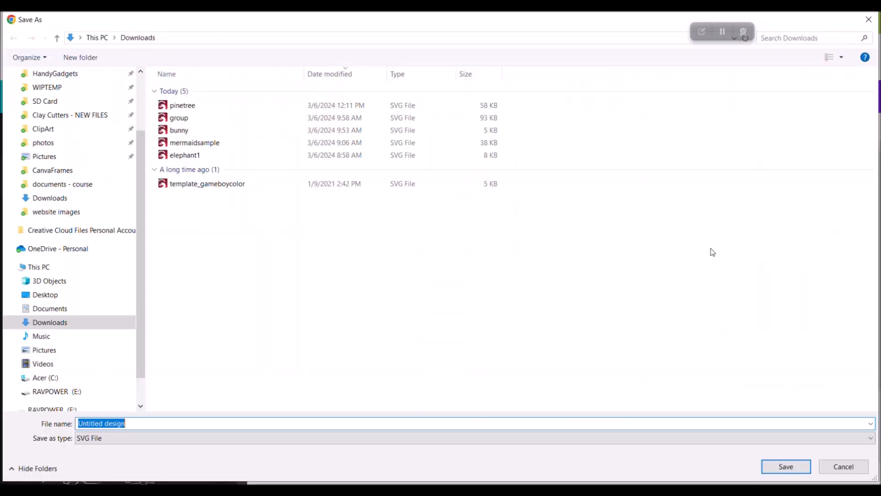
type("bunnyheart")
key("Return")
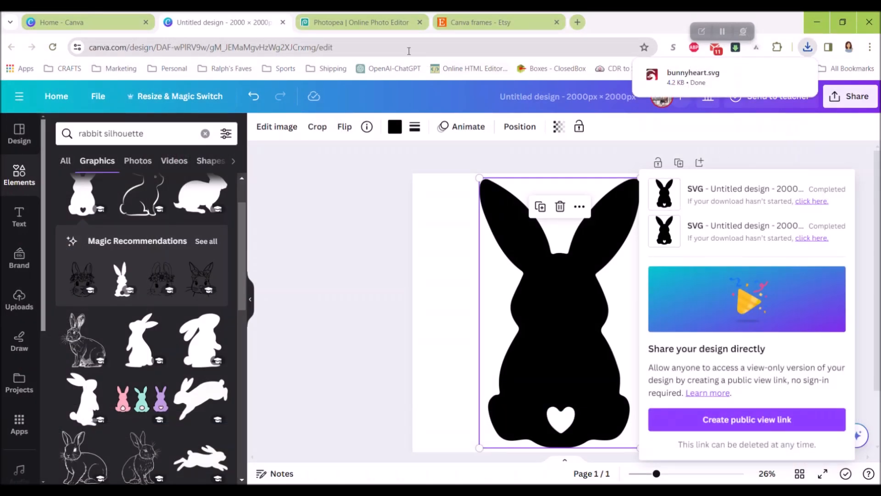
- Switch to Photopea, close the pinetree-svg.psd document and open the downloaded bunnyheart.svg
left_click(341, 24)
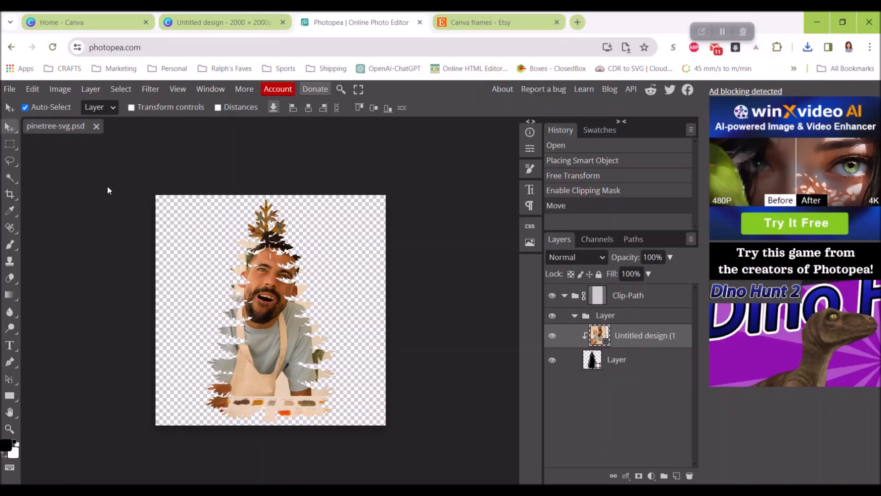
left_click(96, 127)
left_click(807, 47)
left_click_drag(689, 99, 367, 333)
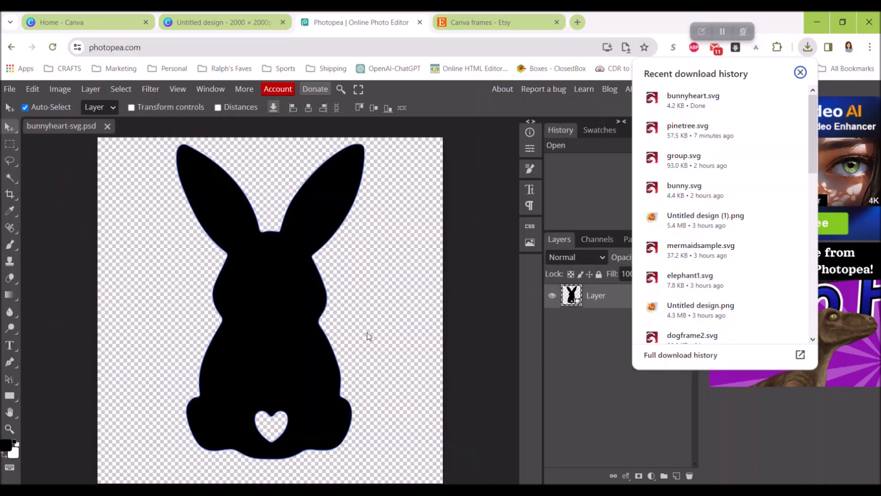
left_click(497, 334)
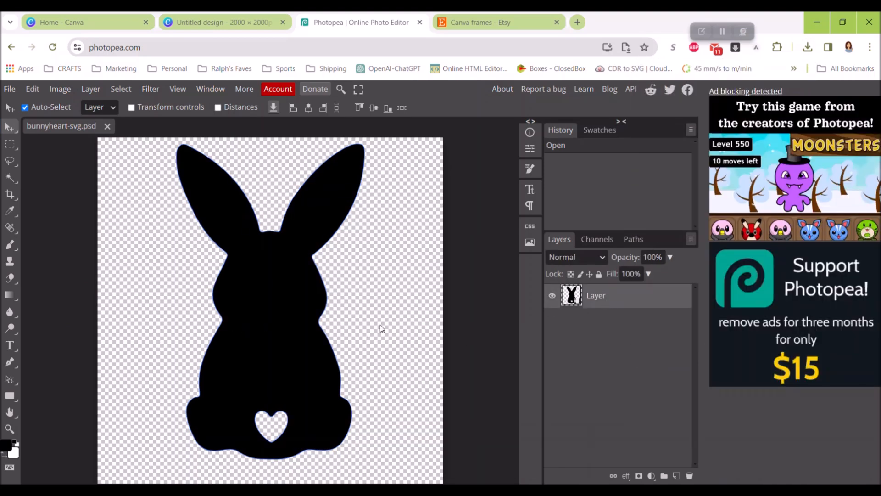
- Place the Untitled design (1) image above the bunny layer and clip it to the bunny shape with a clipping mask
left_click(10, 88)
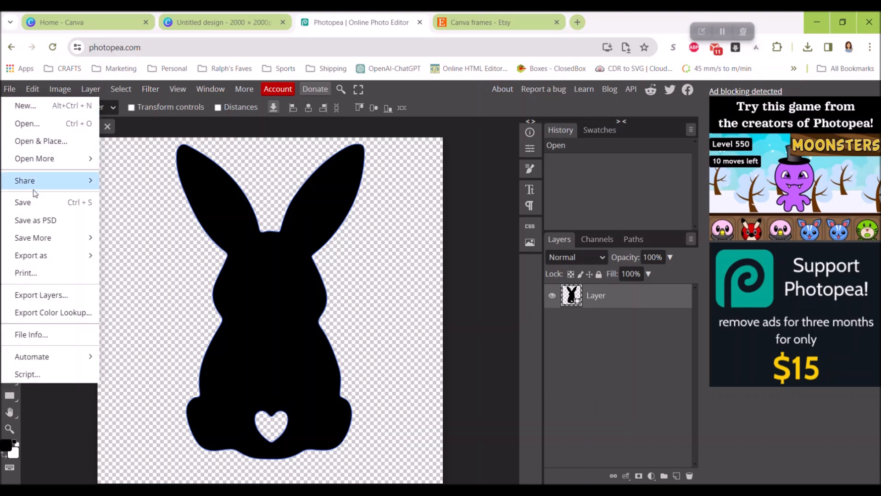
left_click(23, 140)
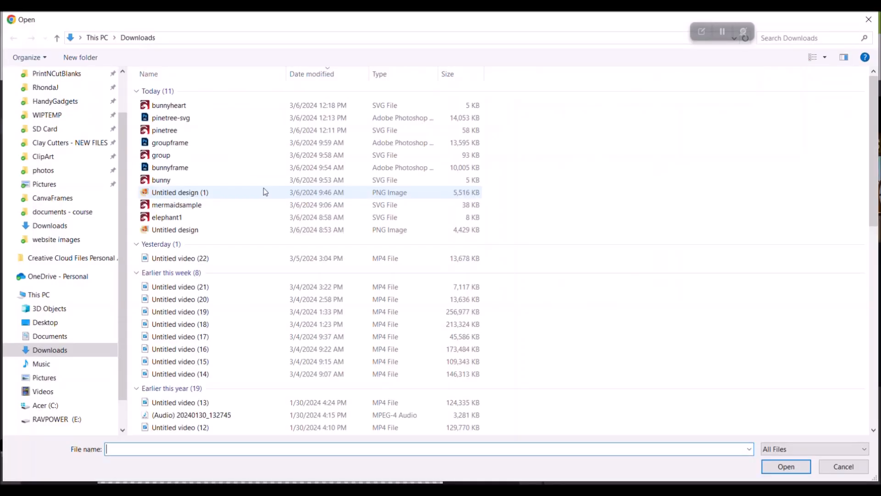
double_click(218, 193)
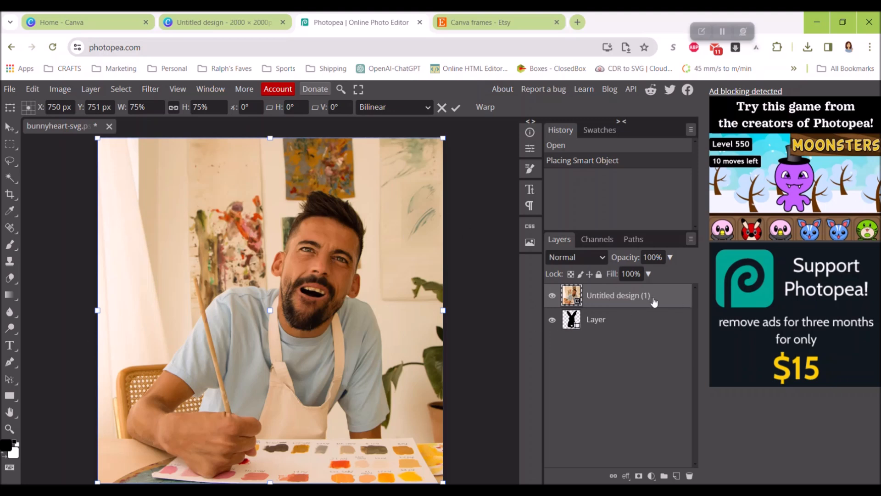
left_click(622, 296)
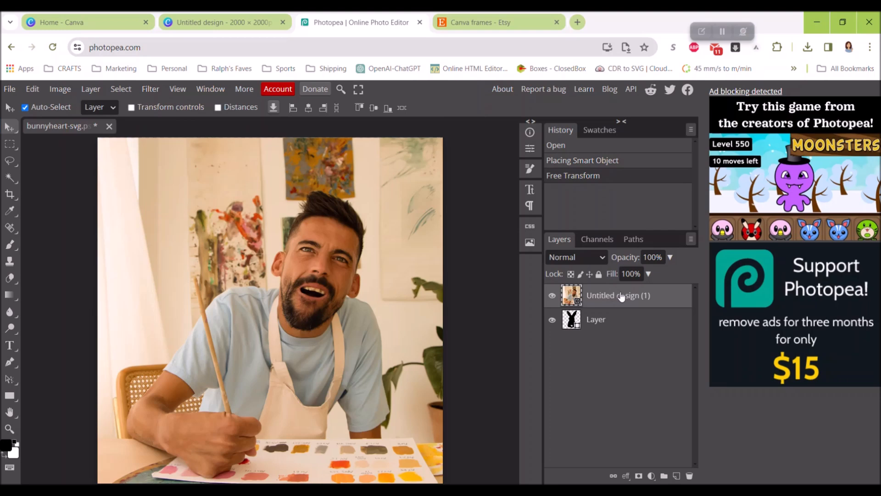
right_click(621, 296)
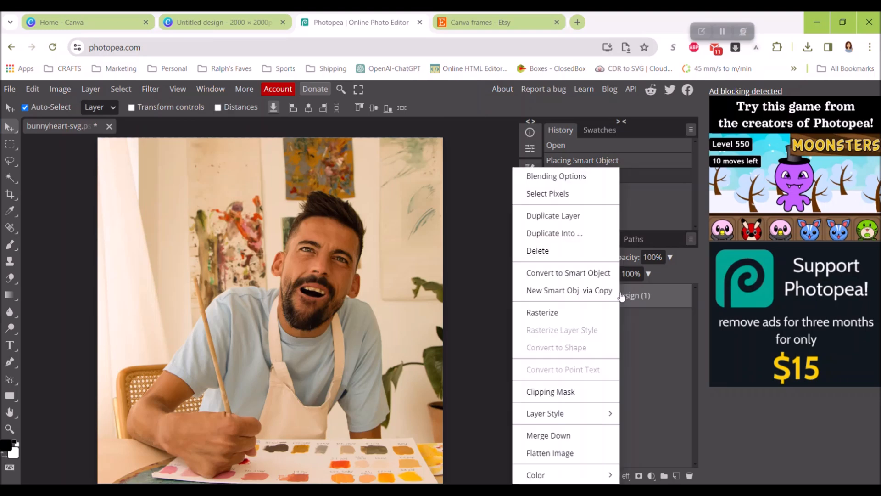
left_click(579, 395)
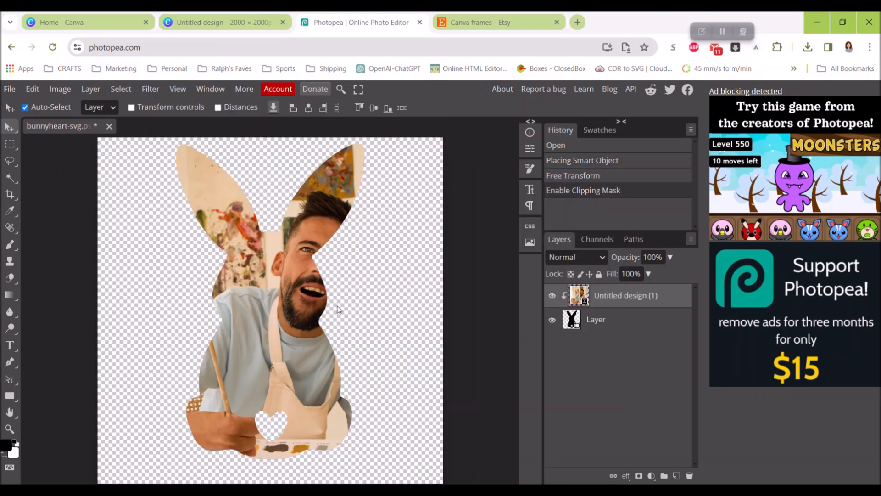
- Save the clipped bunny as a PSD named bunnyheart-svg in the Downloads folder
left_click(9, 90)
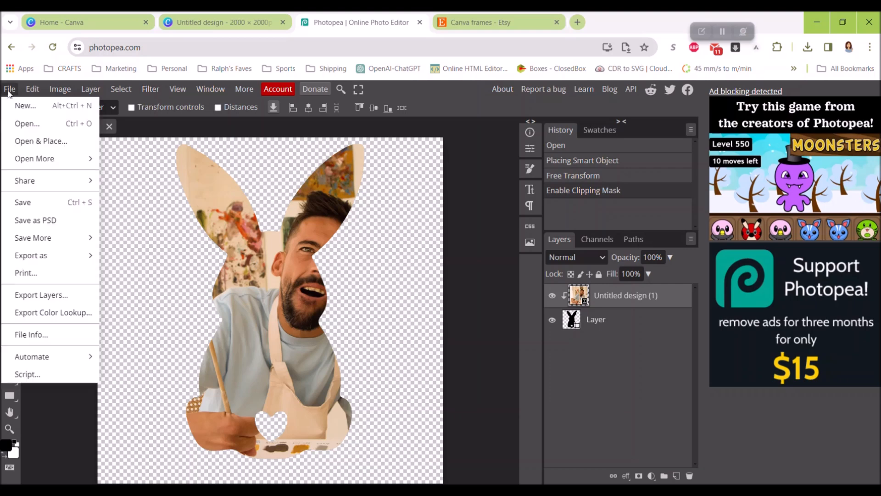
left_click(76, 224)
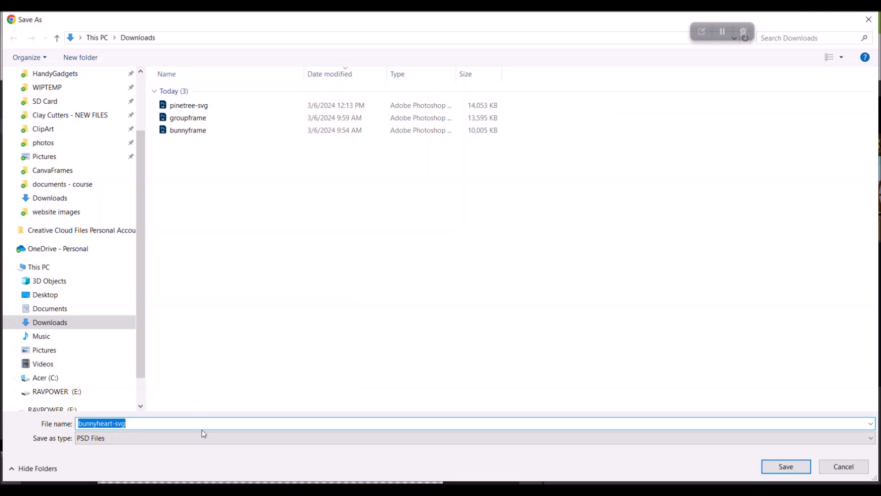
left_click(786, 466)
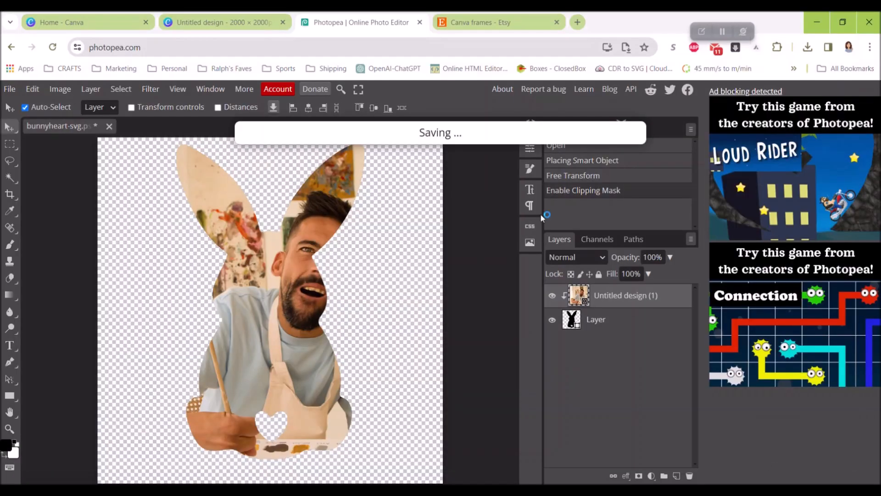
- Switch back to the Canva design and delete the black rabbit silhouette from the page
left_click(257, 23)
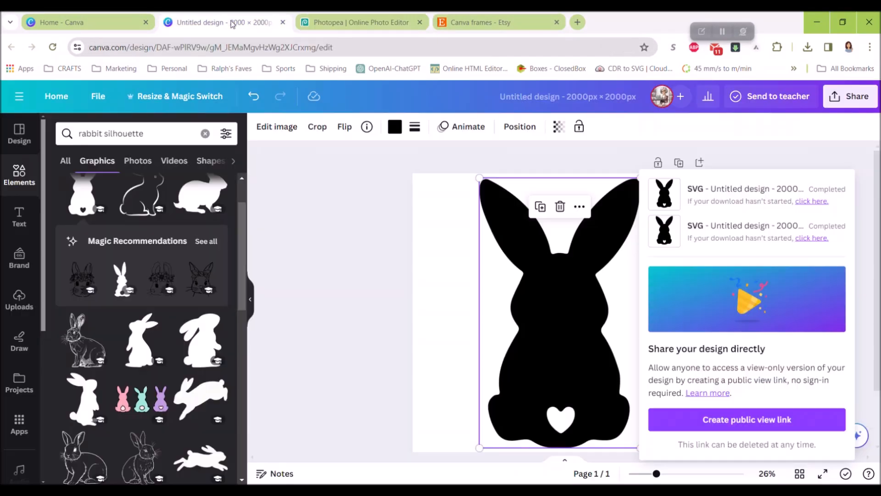
left_click(557, 276)
key("Delete")
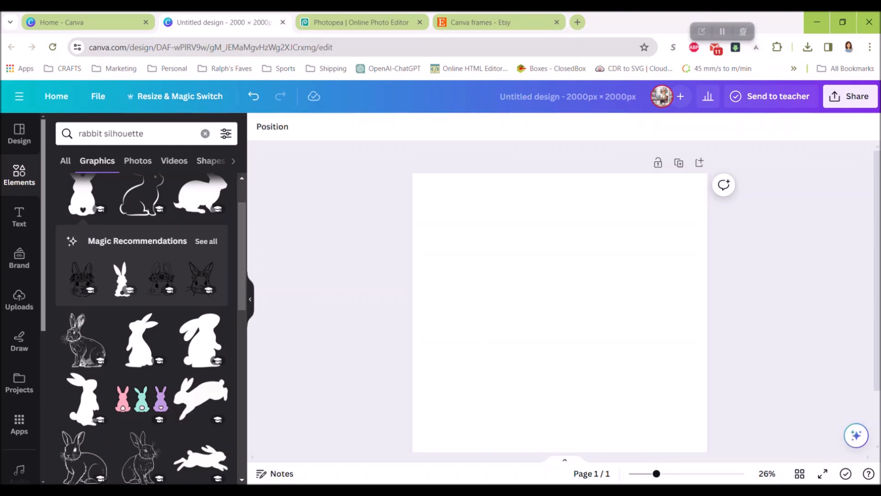
- Upload the bunnyheart-svg PSD from the Downloads folder to Canva
left_click(88, 489)
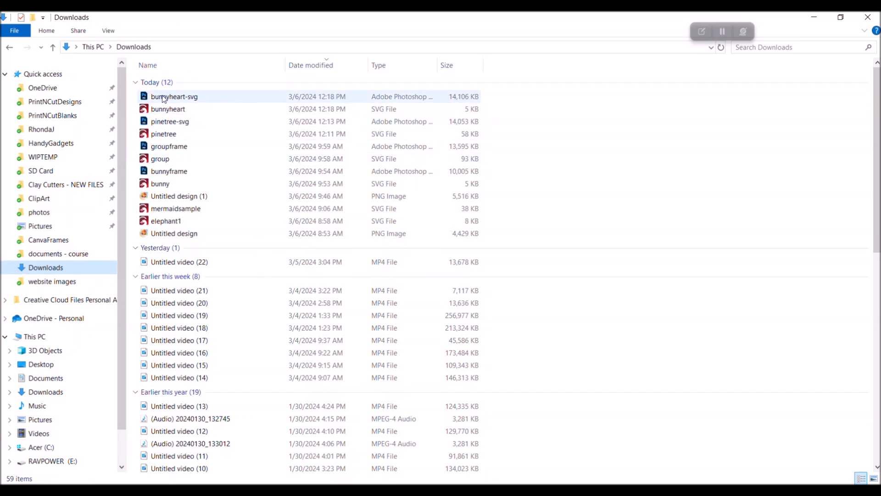
left_click(841, 17)
left_click_drag(181, 114, 551, 354)
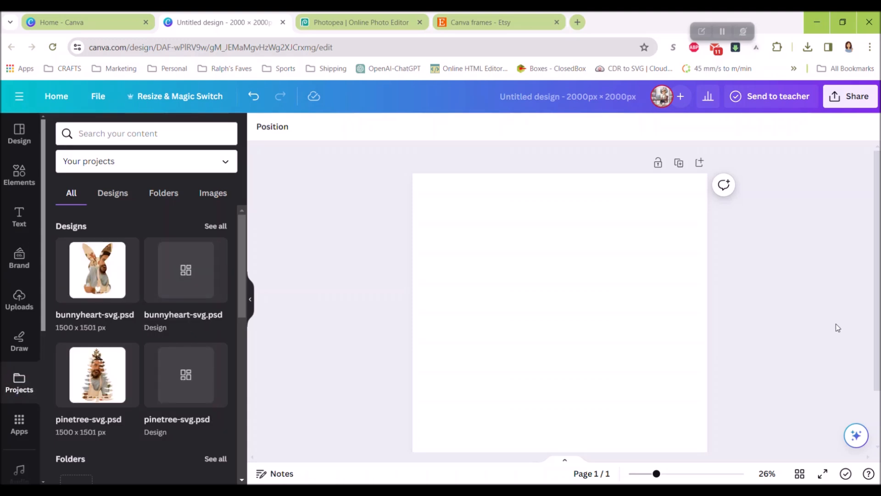
- Insert the bunnyheart-svg.psd design from the projects and delete only the image inside its frame
left_click(102, 270)
left_click(579, 308)
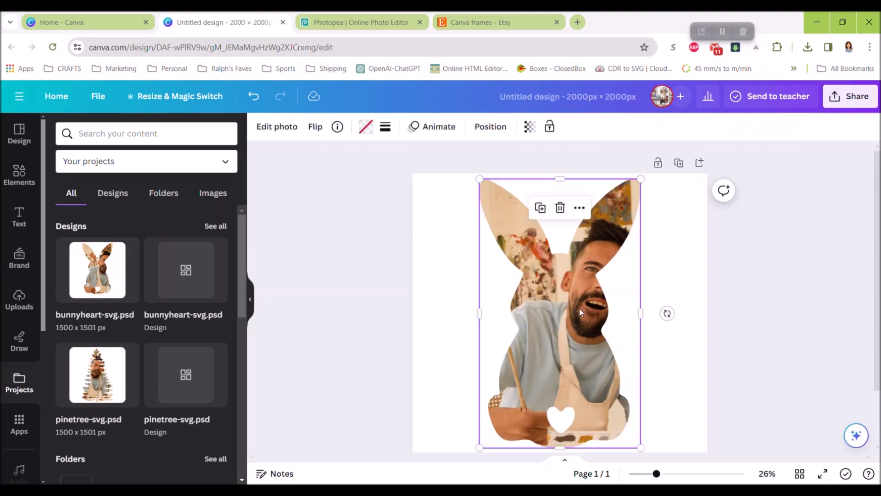
left_click(560, 209)
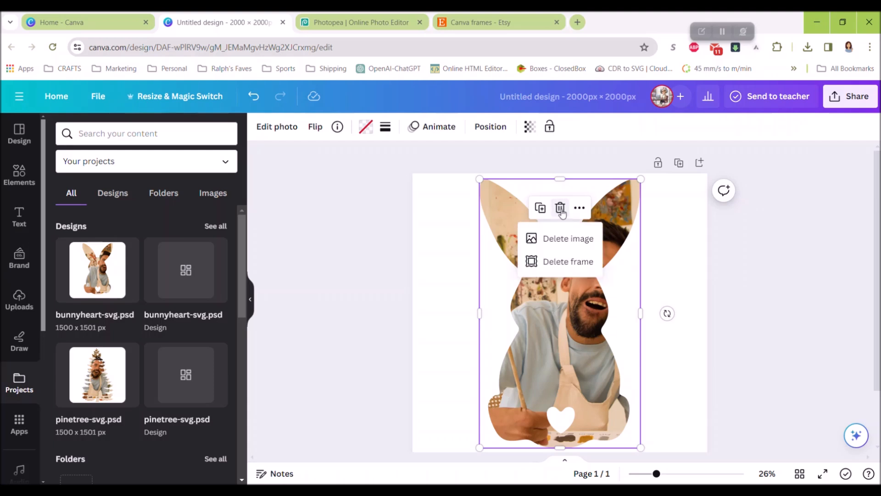
left_click(569, 239)
left_click(767, 338)
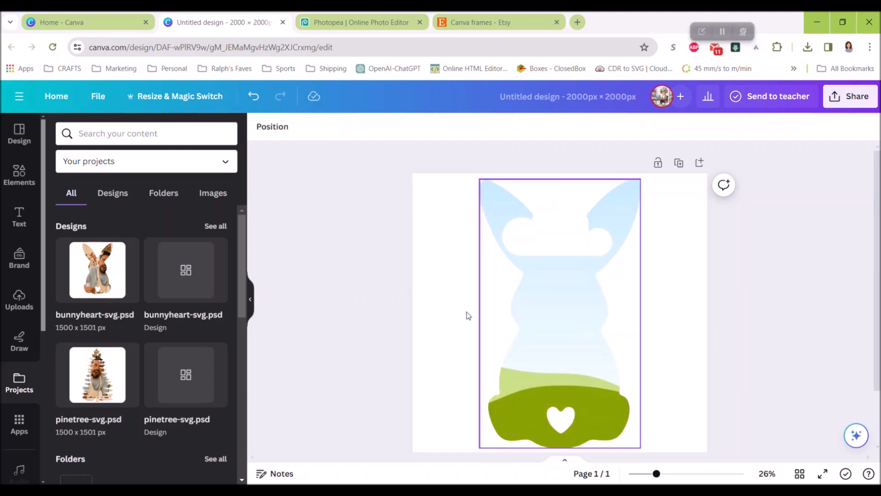
- Clear the rabbit silhouette search and show all recently used elements for filling the bunny frame
left_click(532, 327)
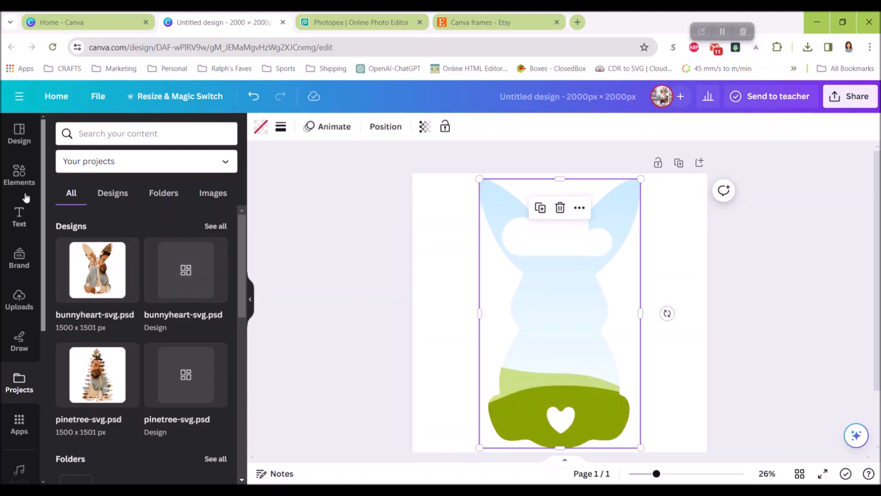
left_click(19, 175)
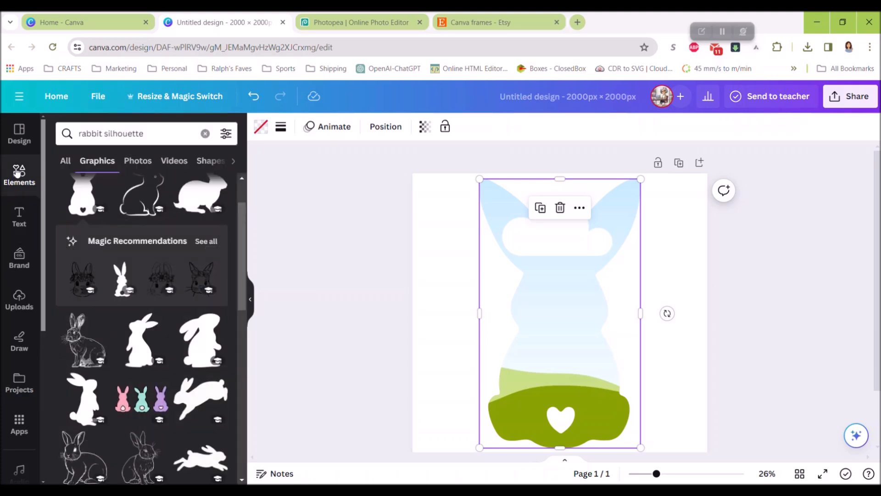
left_click(205, 133)
scroll(123, 253, "down", 3)
scroll(137, 256, "up", 3)
left_click(217, 202)
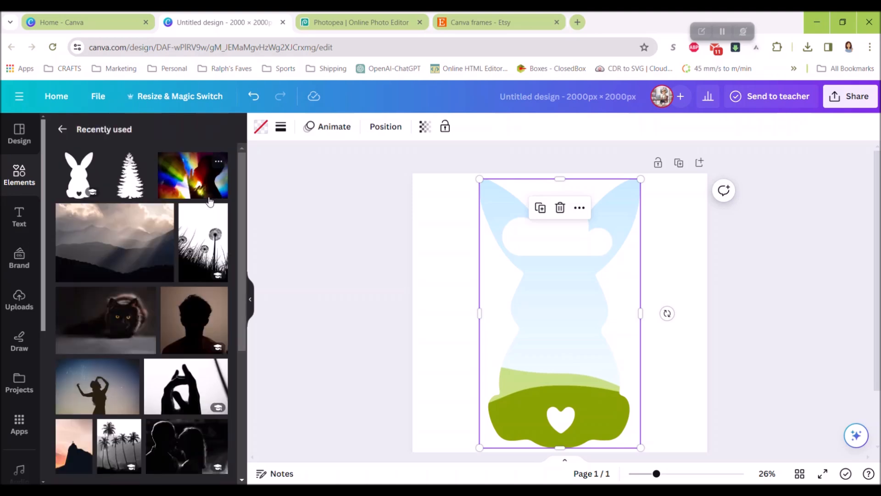
- Try the bunny frame with the rainbow light photo, the photo of two laughing people and the pink bunny candy photo
left_click_drag(179, 188, 528, 334)
scroll(153, 345, "down", 4)
left_click_drag(153, 345, 565, 367)
scroll(67, 337, "down", 4)
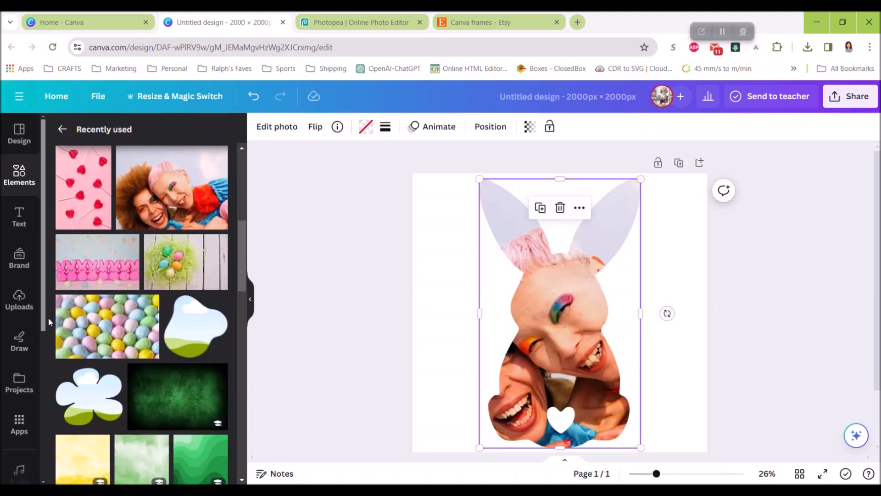
left_click_drag(97, 250, 533, 330)
- Fill the bunny frame with the photo of pastel speckled Easter eggs and deselect it
scroll(92, 333, "down", 3)
left_click_drag(90, 208, 513, 318)
left_click(316, 305)
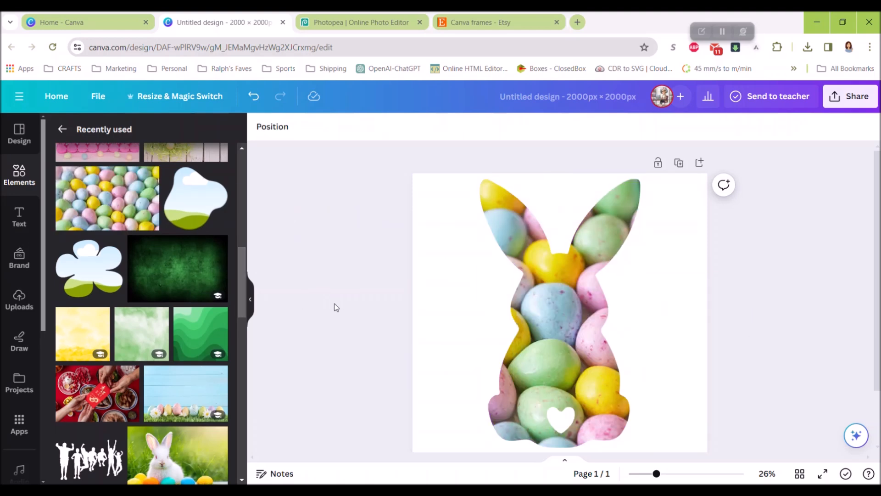